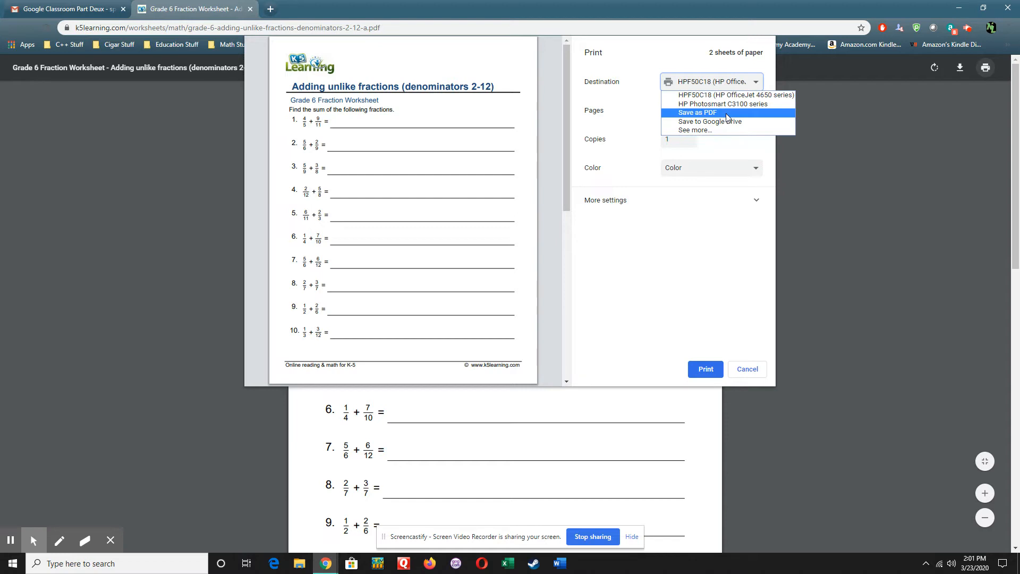
# Set the worksheet's print destination to Save as PDF with a custom page range of 1
pyautogui.click(726, 114)
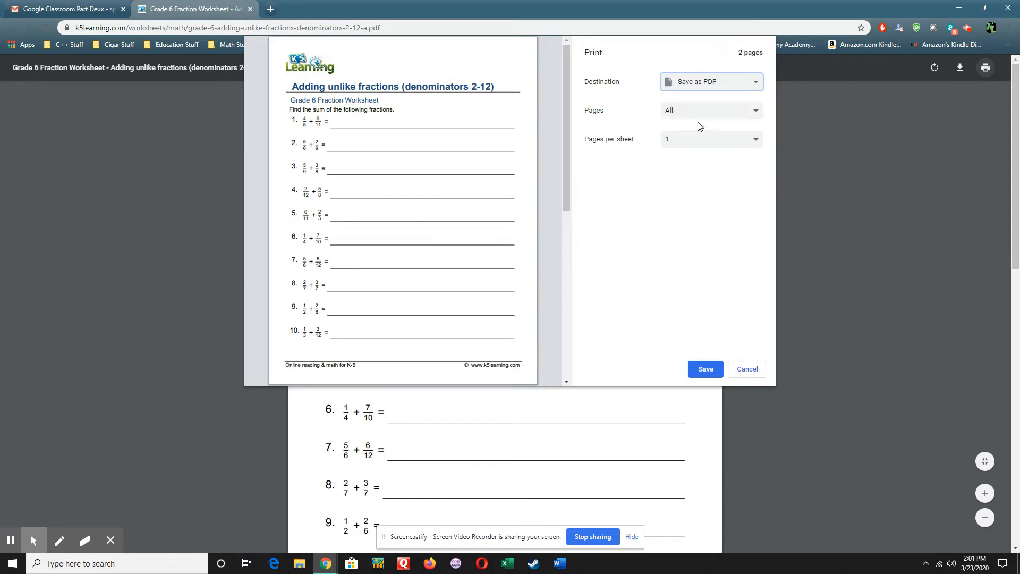
pyautogui.click(742, 114)
pyautogui.click(709, 132)
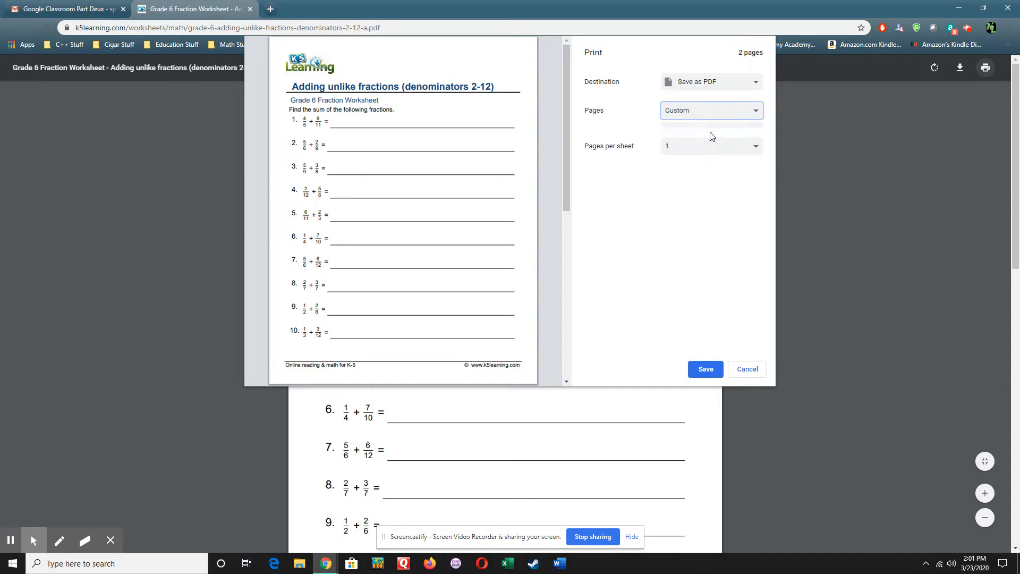
pyautogui.write('1')
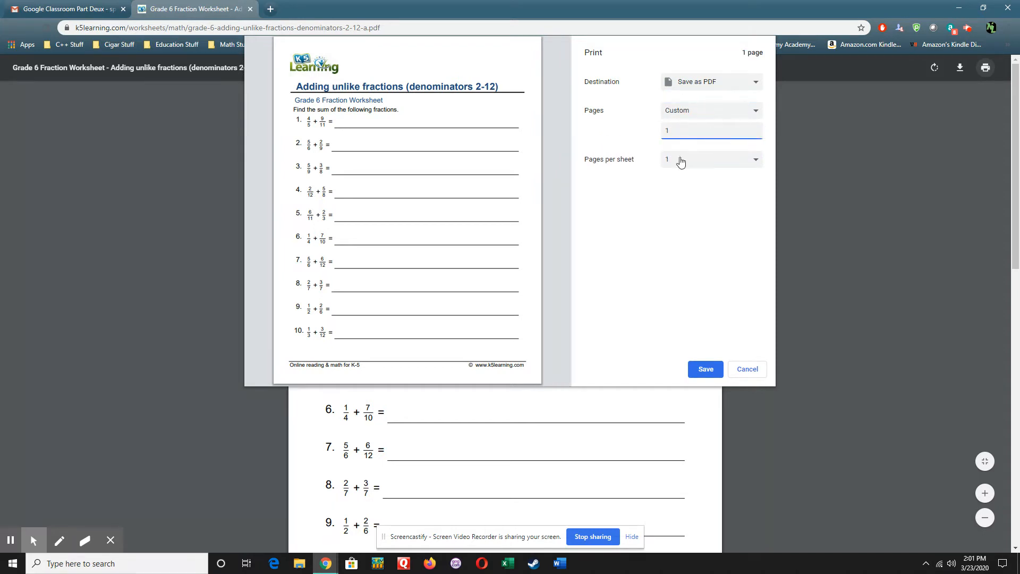
# Save the single-page worksheet PDF to the Desktop under the file name Blah
pyautogui.click(706, 369)
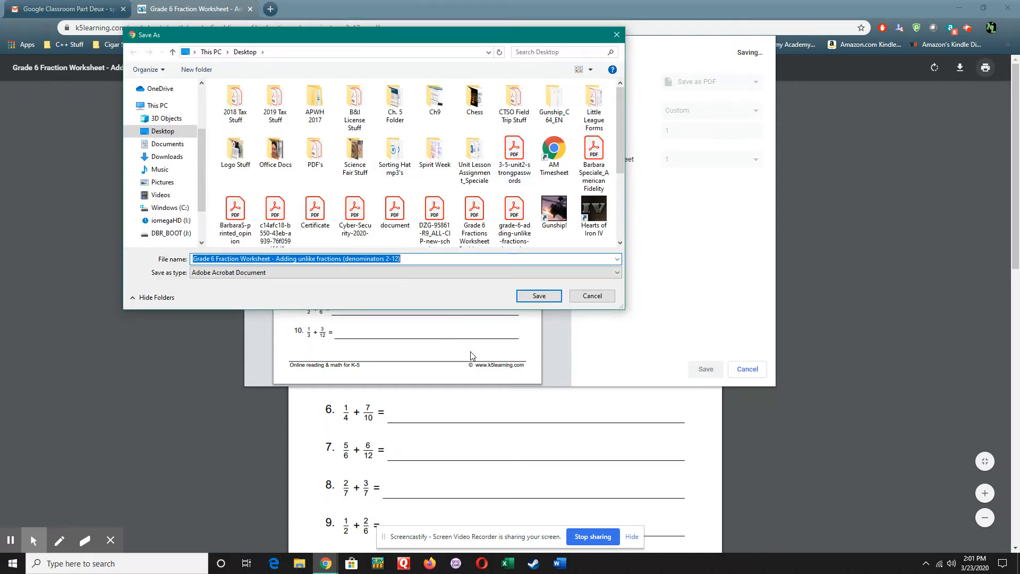
pyautogui.press('BackSpace')
pyautogui.write('Blah')
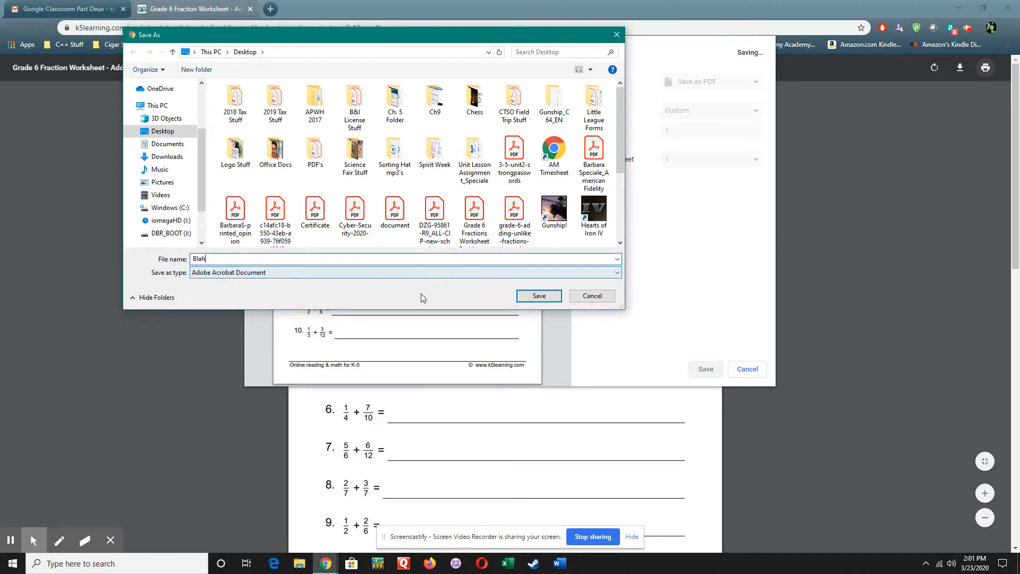
pyautogui.click(532, 296)
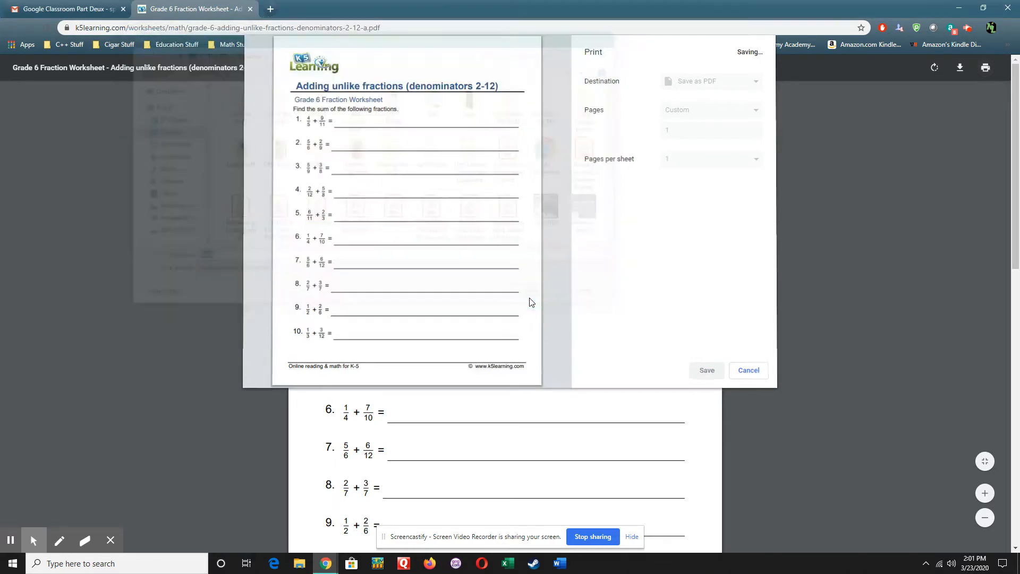
# Minimize the browser, open the Blah PDF from the desktop, check its pages down to the end, and close it
pyautogui.click(959, 9)
pyautogui.click(227, 344)
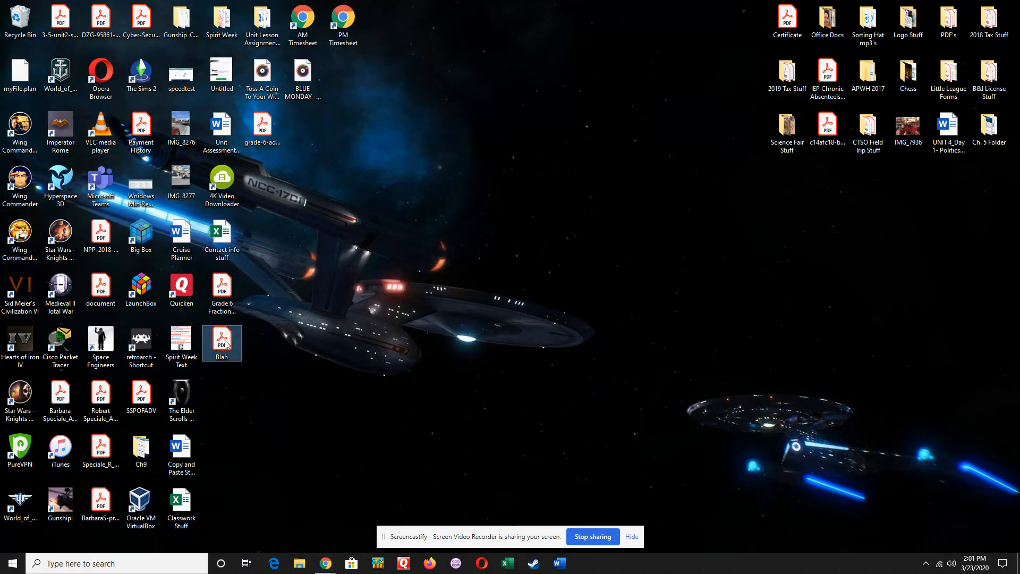
pyautogui.scroll(-10, 565, 362)
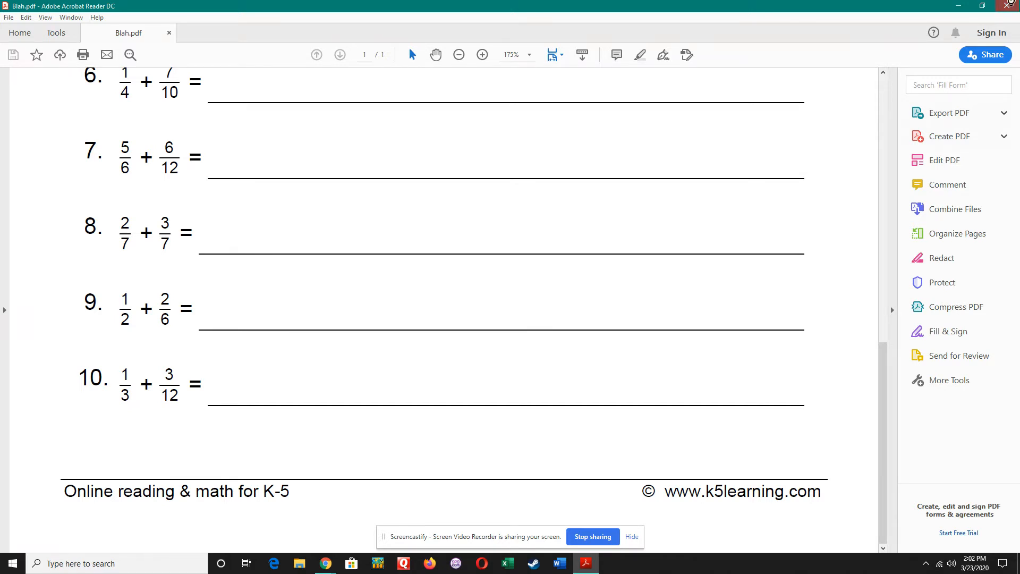
pyautogui.click(1012, 5)
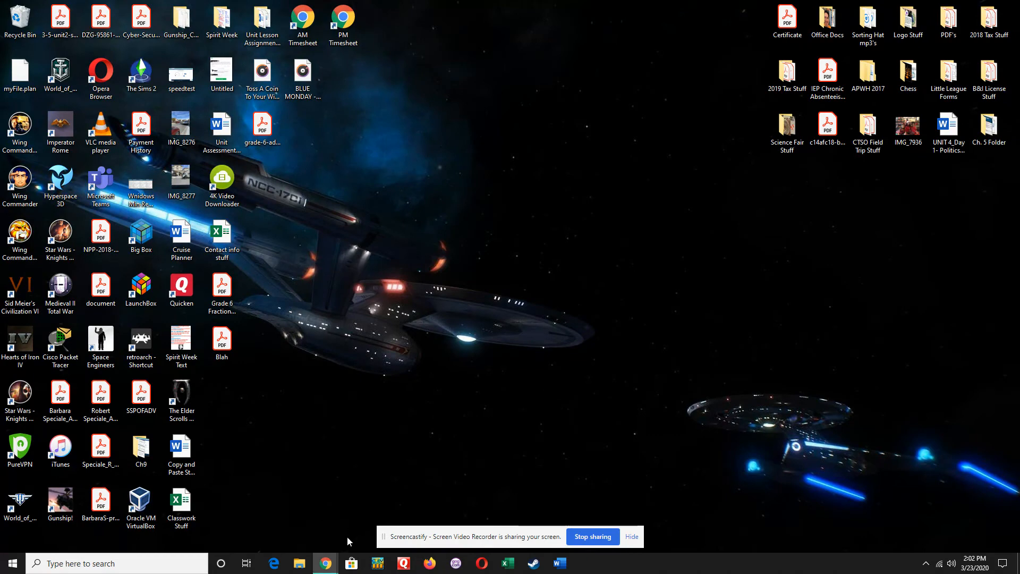
pyautogui.moveTo(326, 563)
pyautogui.click(260, 507)
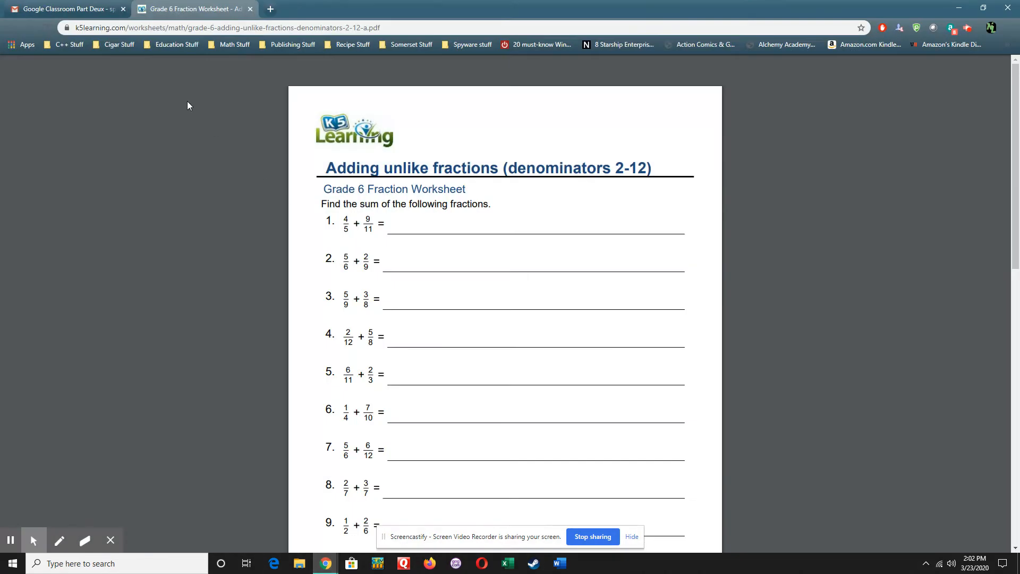
pyautogui.click(82, 9)
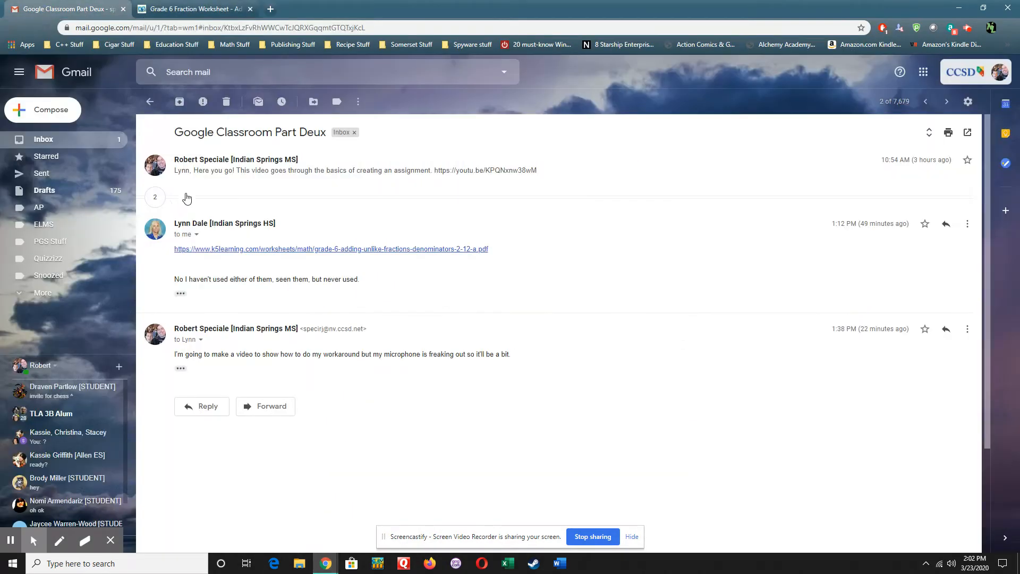
pyautogui.click(953, 8)
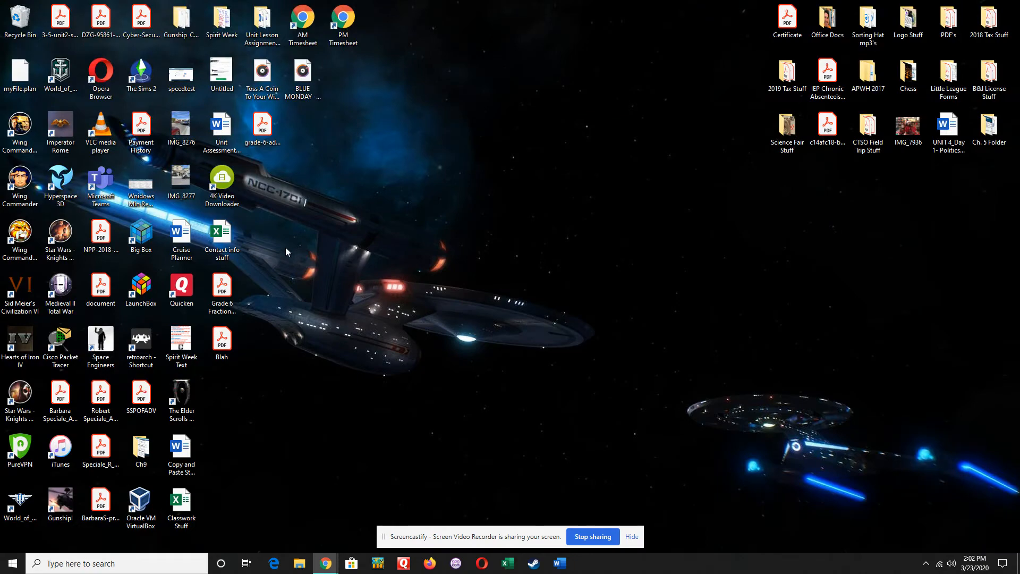
pyautogui.doubleClick(229, 289)
pyautogui.click(1008, 5)
# Open the original grade-6-adding-unlike-fractions PDF from the desktop and look through its pages
pyautogui.doubleClick(263, 128)
pyautogui.scroll(-3, 611, 269)
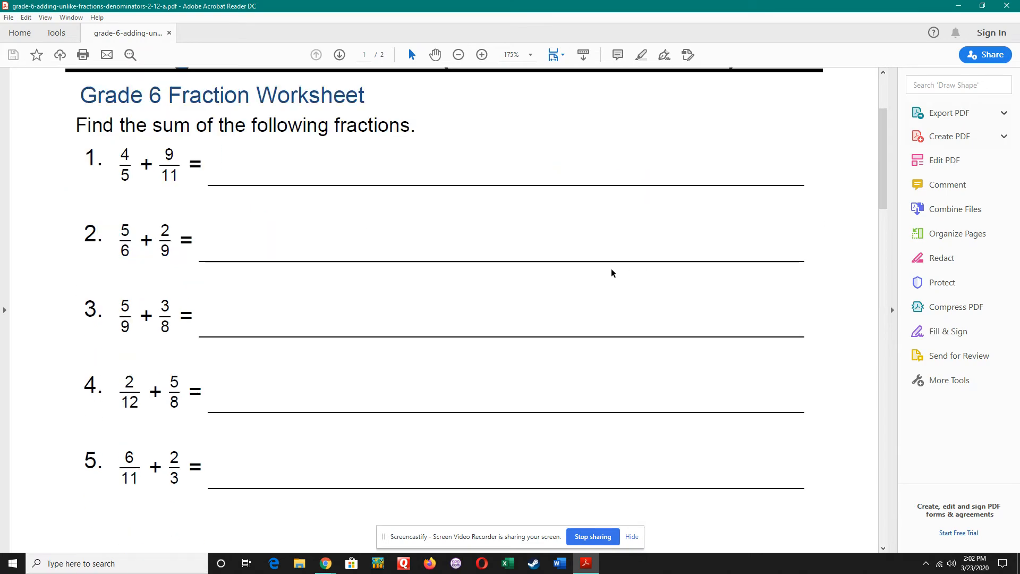
pyautogui.scroll(-10, 611, 268)
pyautogui.scroll(12, 600, 271)
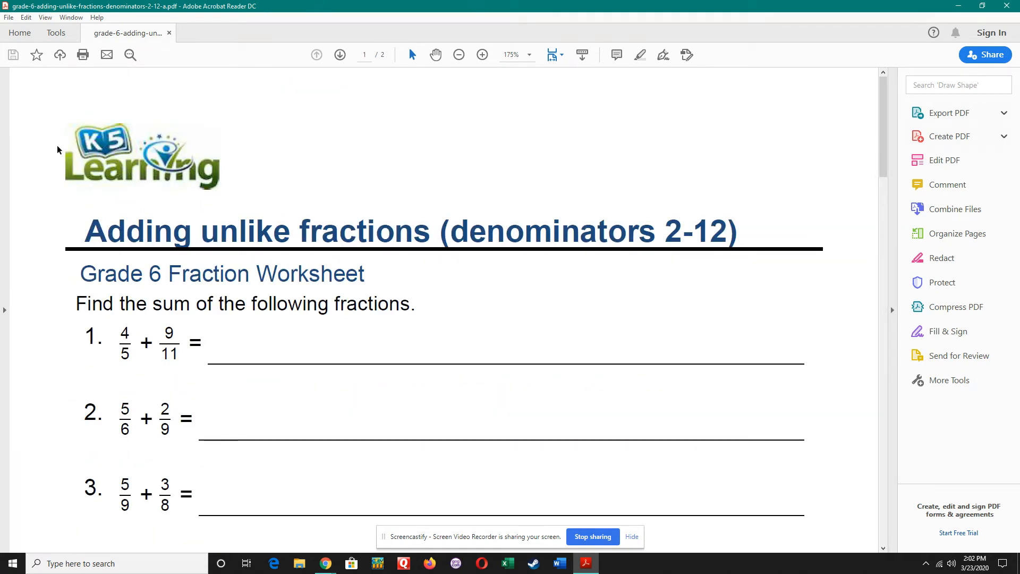
# Open the print settings for the worksheet and choose Microsoft Print to PDF as the printer
pyautogui.click(9, 17)
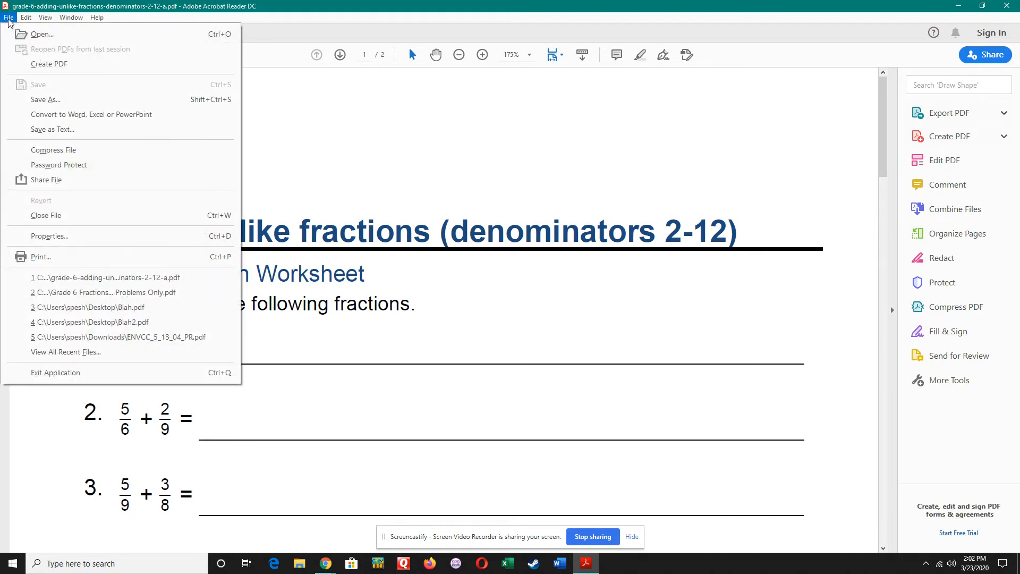
pyautogui.click(197, 13)
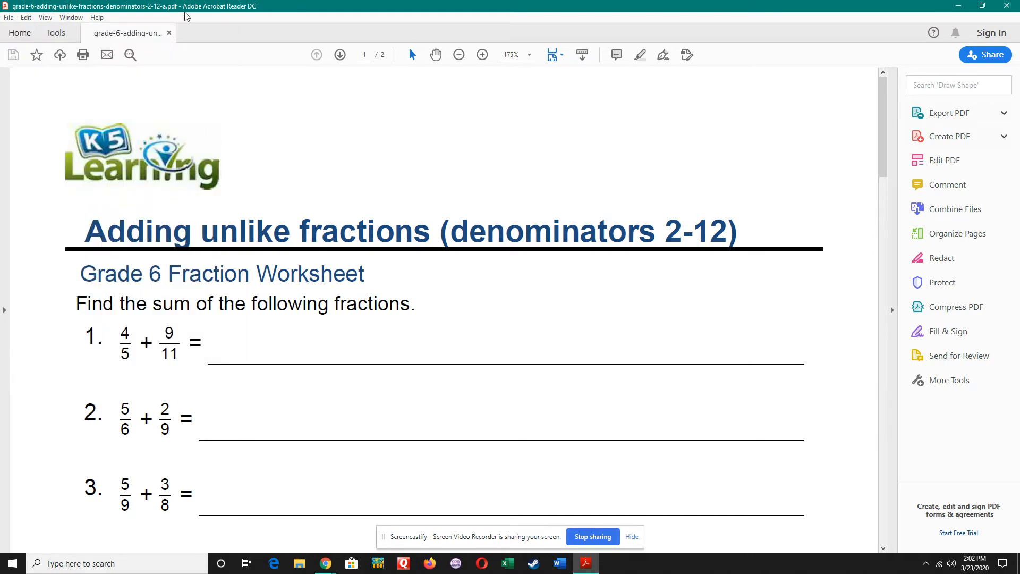
pyautogui.click(83, 55)
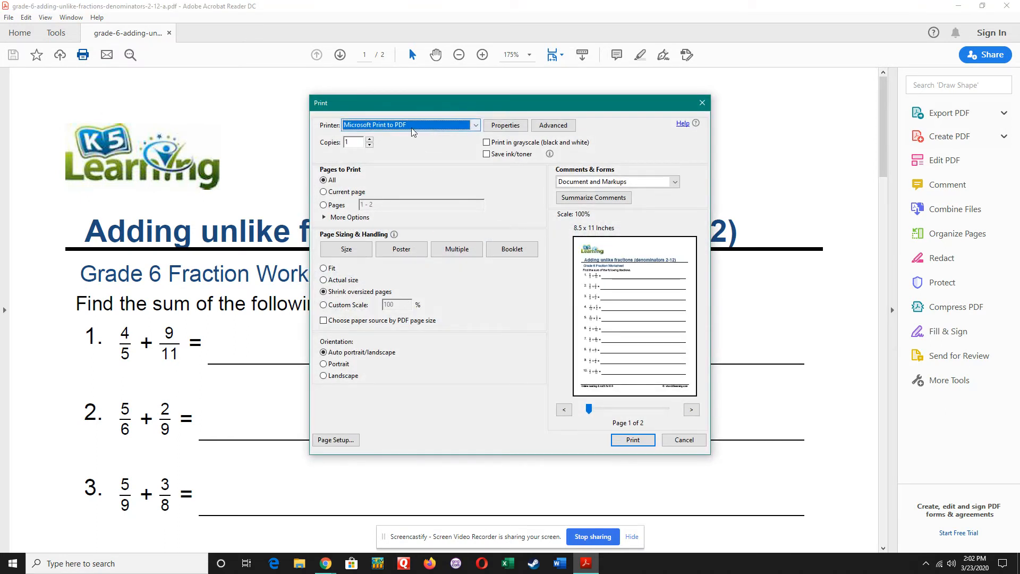
pyautogui.click(431, 126)
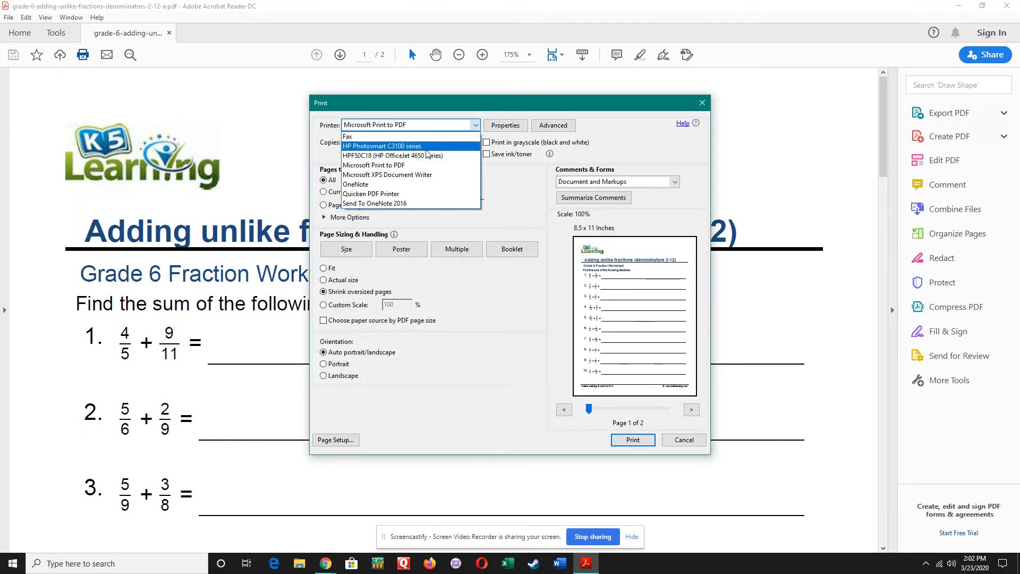
pyautogui.click(419, 156)
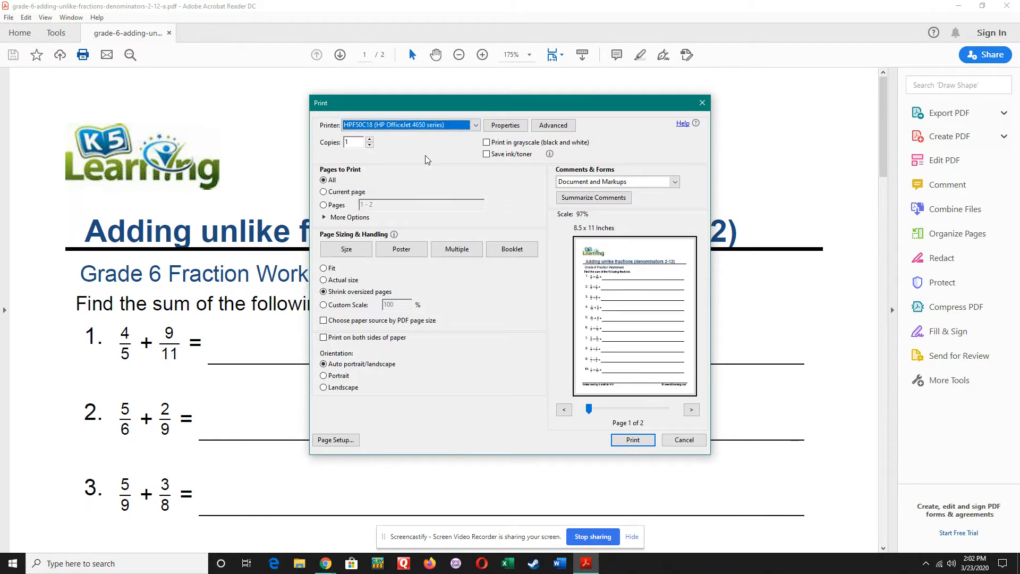
pyautogui.click(476, 128)
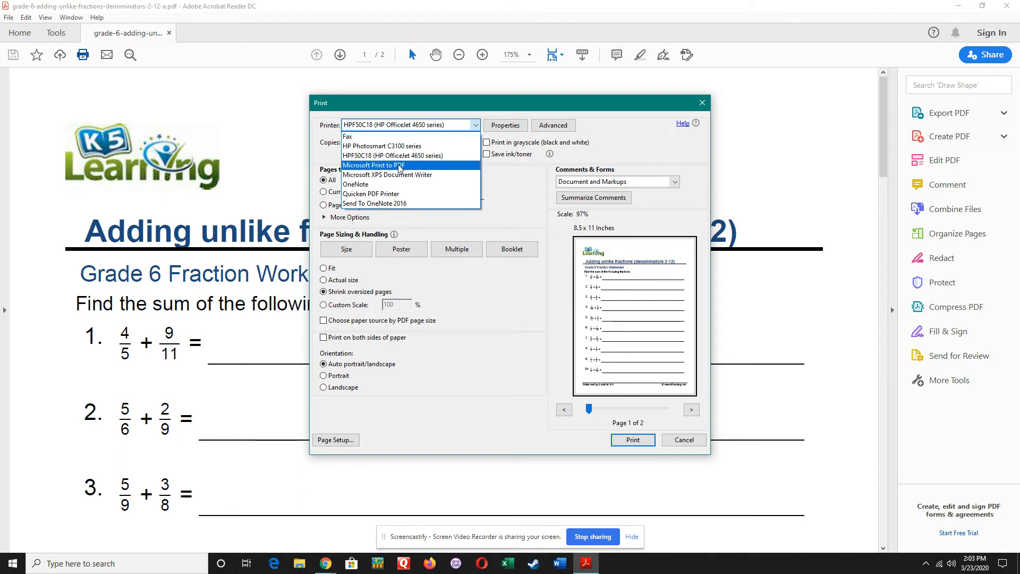
pyautogui.click(400, 166)
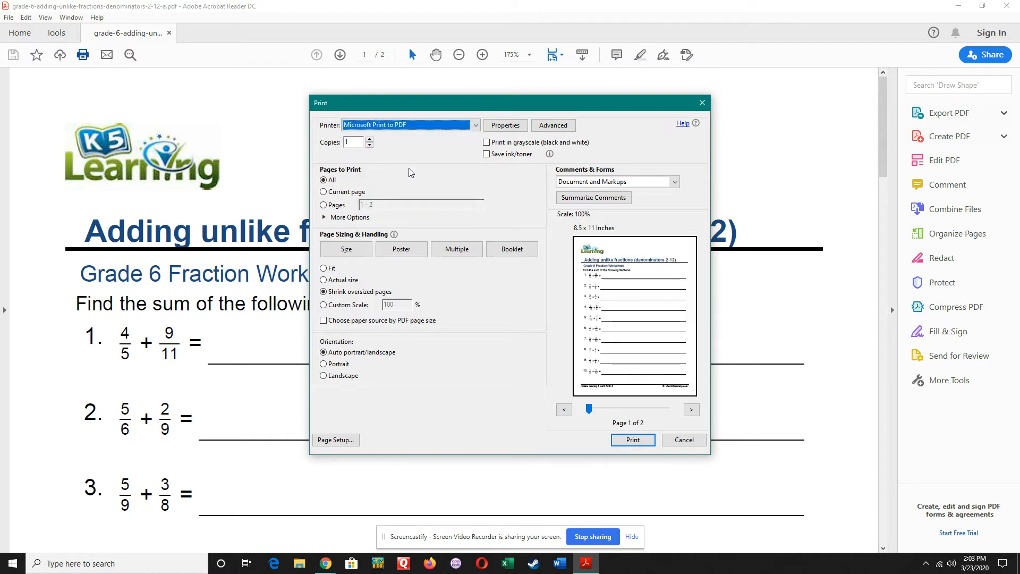
# Print only page 1 of the worksheet and save the output to the Desktop as Blah2
pyautogui.click(323, 205)
pyautogui.moveTo(377, 205); pyautogui.dragTo(360, 207)
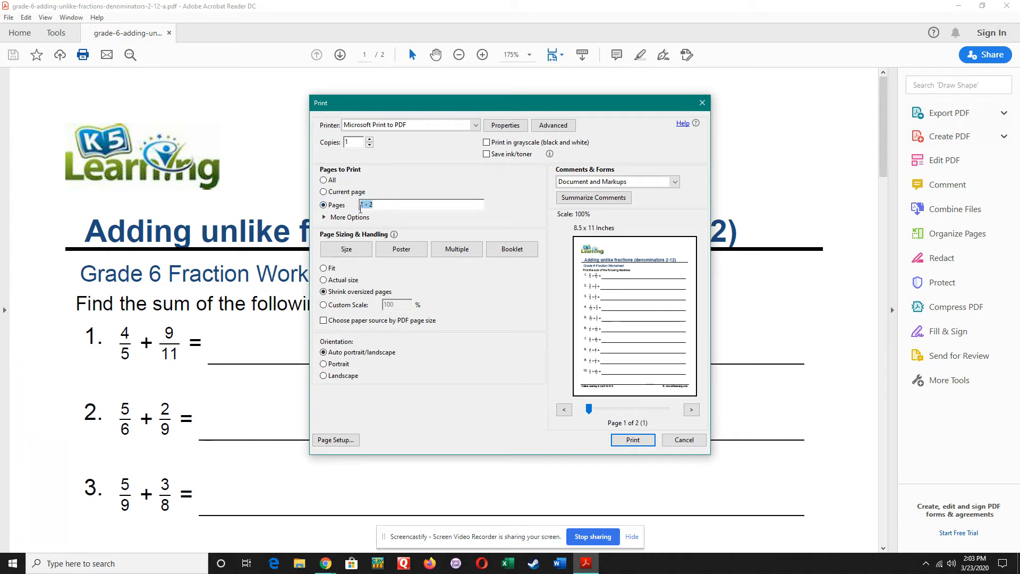
pyautogui.write('1')
pyautogui.click(622, 444)
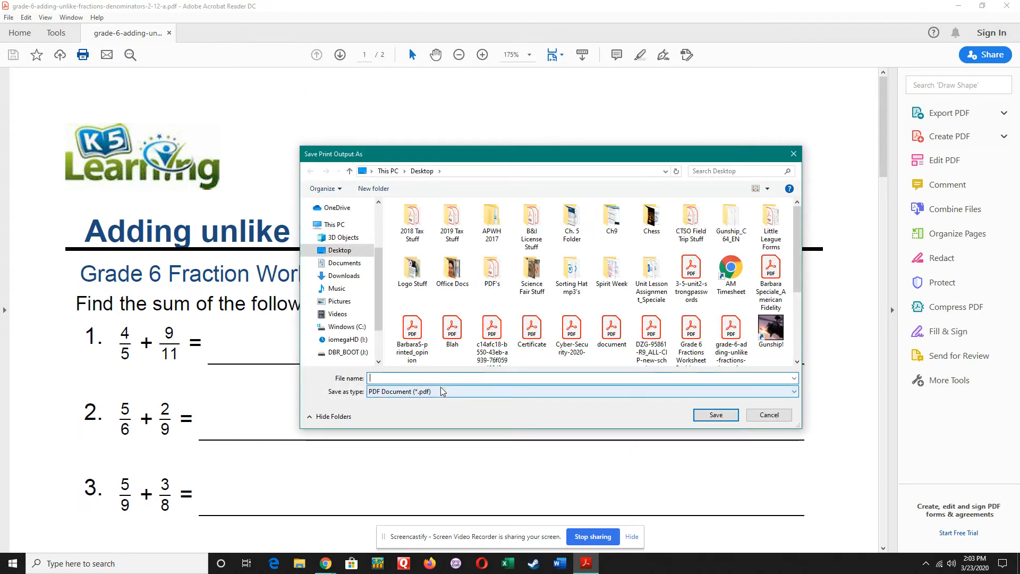
pyautogui.write('Blah2')
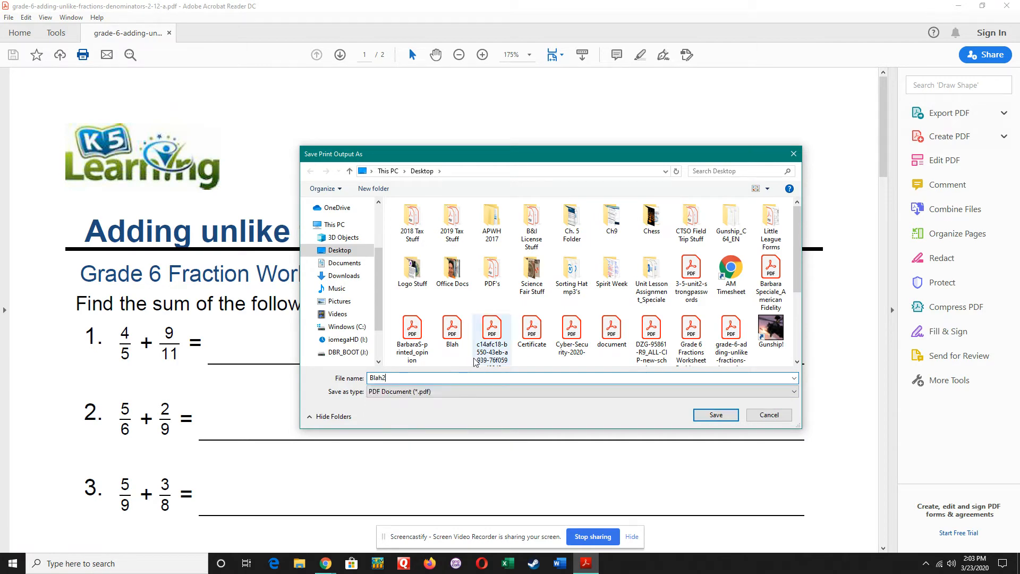
pyautogui.click(731, 415)
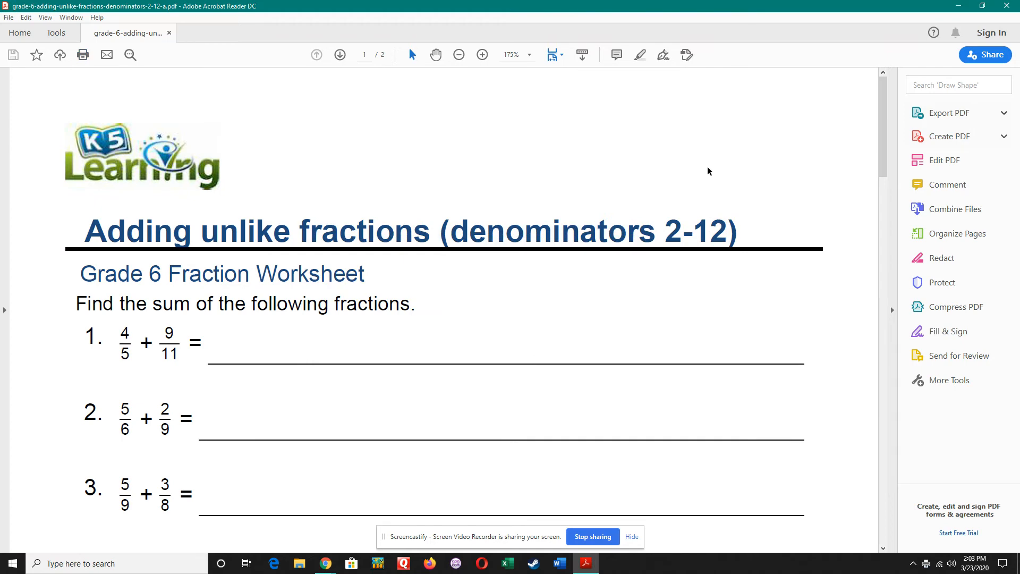
# Close the original worksheet, open the Blah2 PDF from the desktop, check its content, and close it
pyautogui.click(1004, 10)
pyautogui.doubleClick(222, 396)
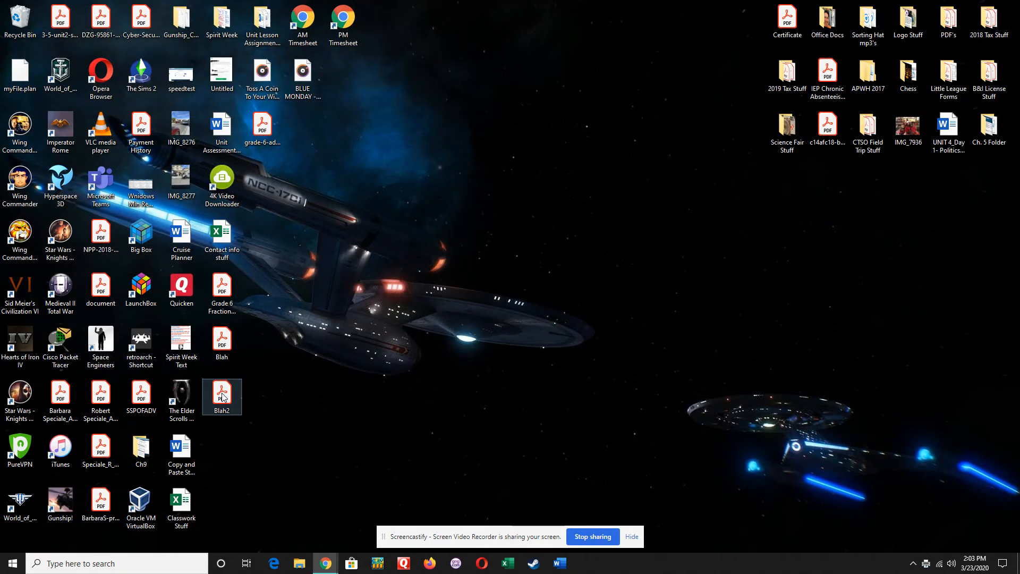
pyautogui.scroll(-10, 546, 320)
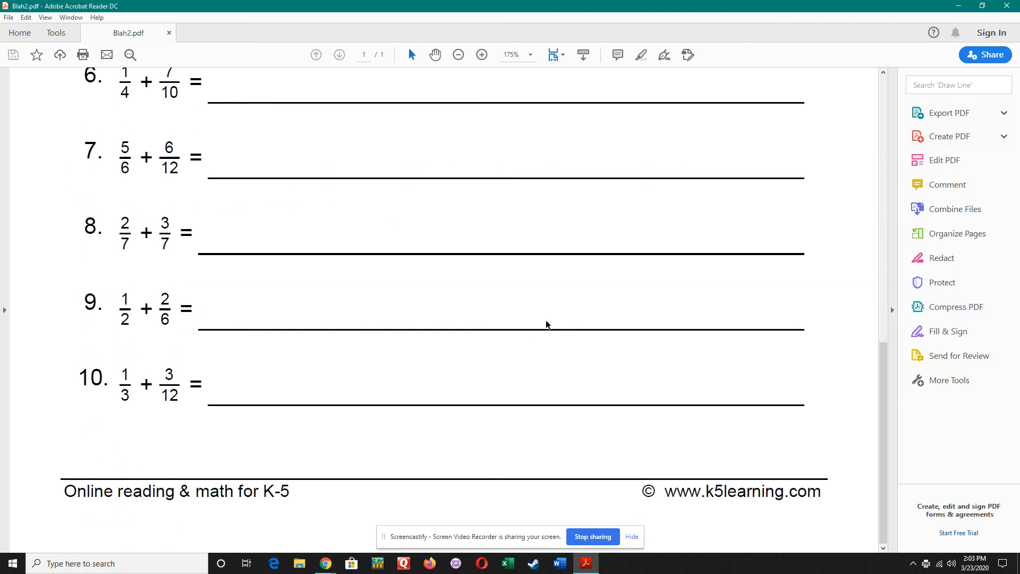
pyautogui.scroll(10, 546, 320)
pyautogui.click(1007, 6)
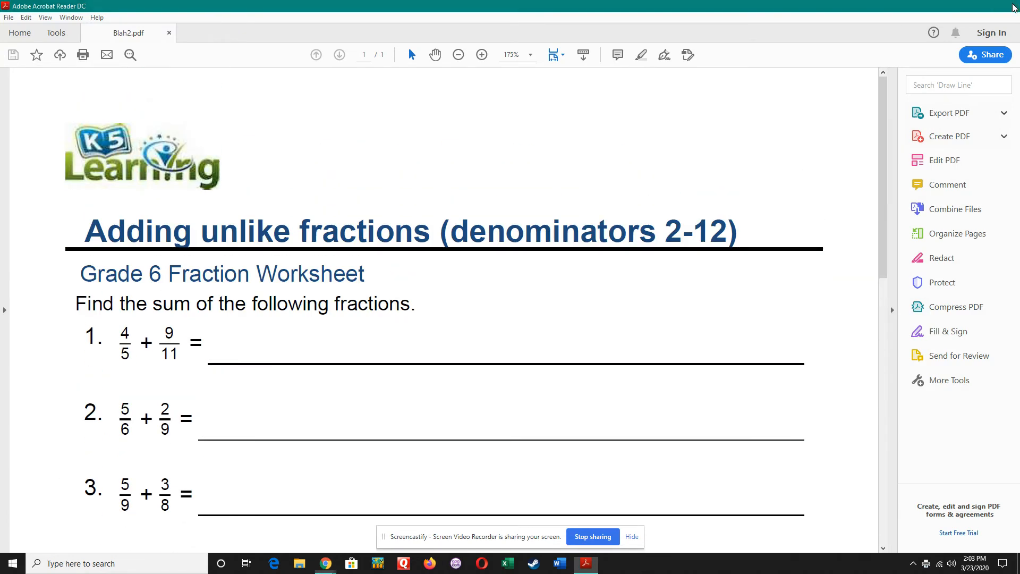
# Switch to Chrome, open Google Classroom in a new tab, and change to the school account
pyautogui.moveTo(326, 562)
pyautogui.click(311, 539)
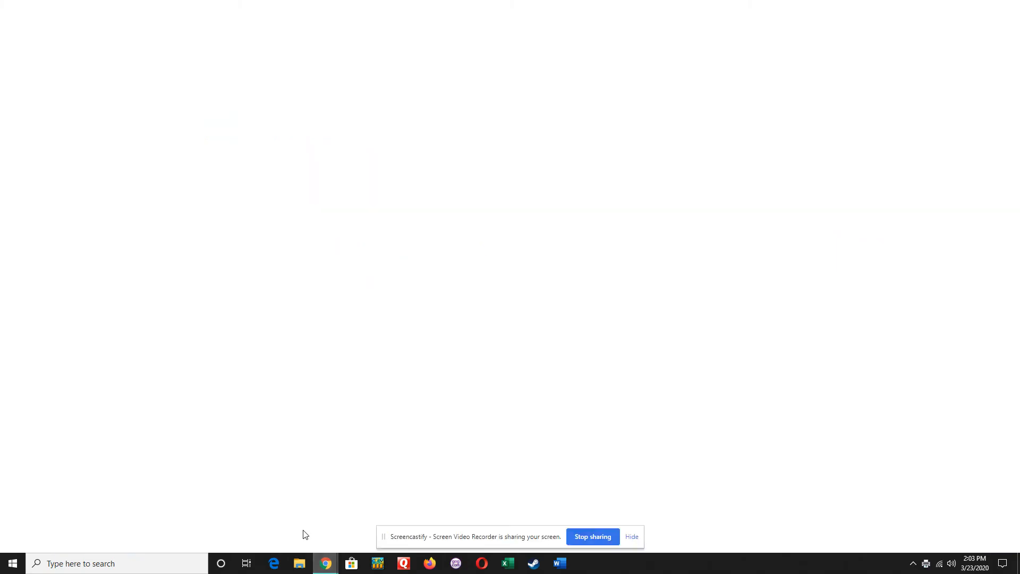
pyautogui.click(271, 9)
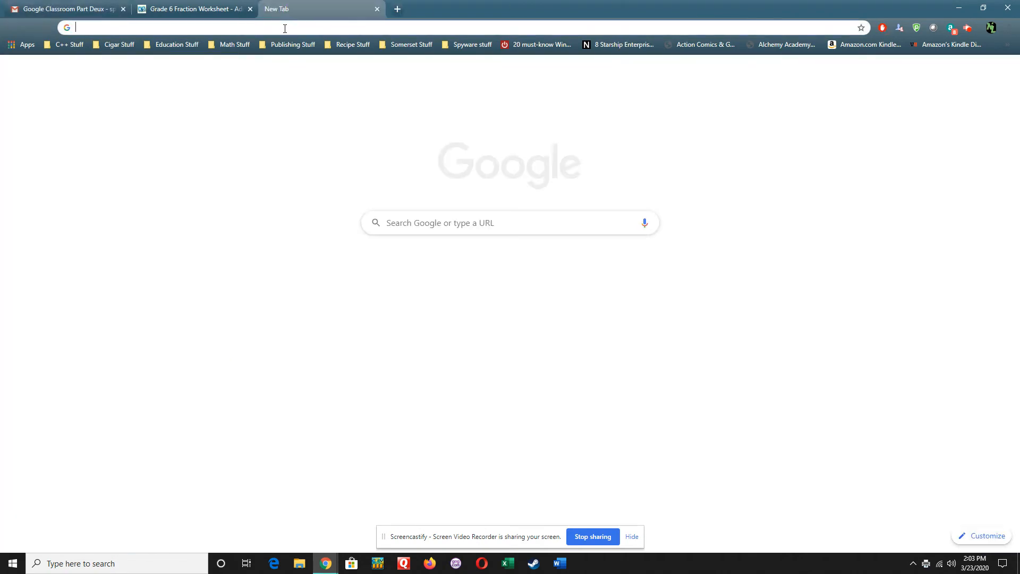
pyautogui.write('clas')
pyautogui.press('Return')
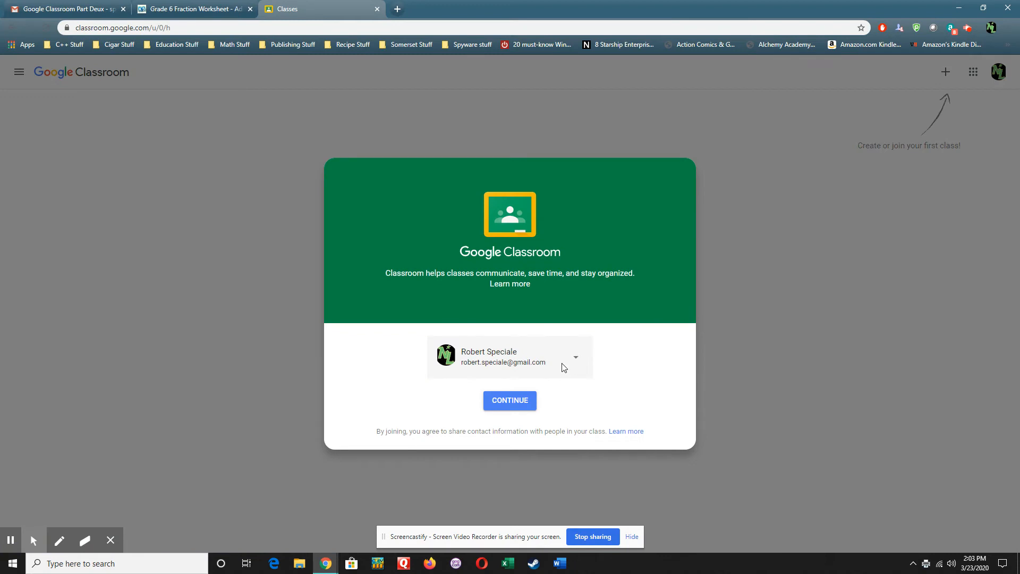
pyautogui.click(576, 357)
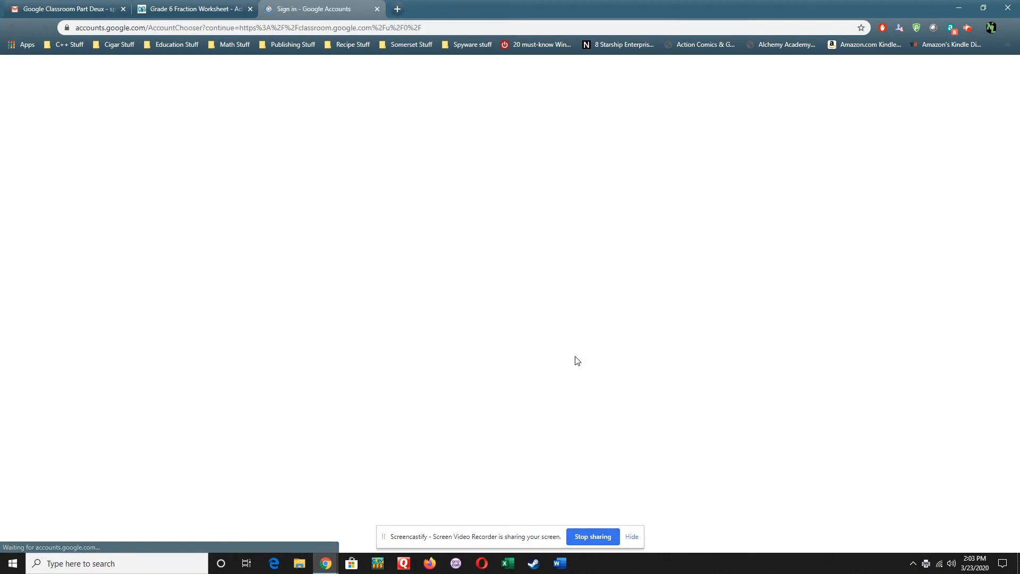
pyautogui.click(480, 296)
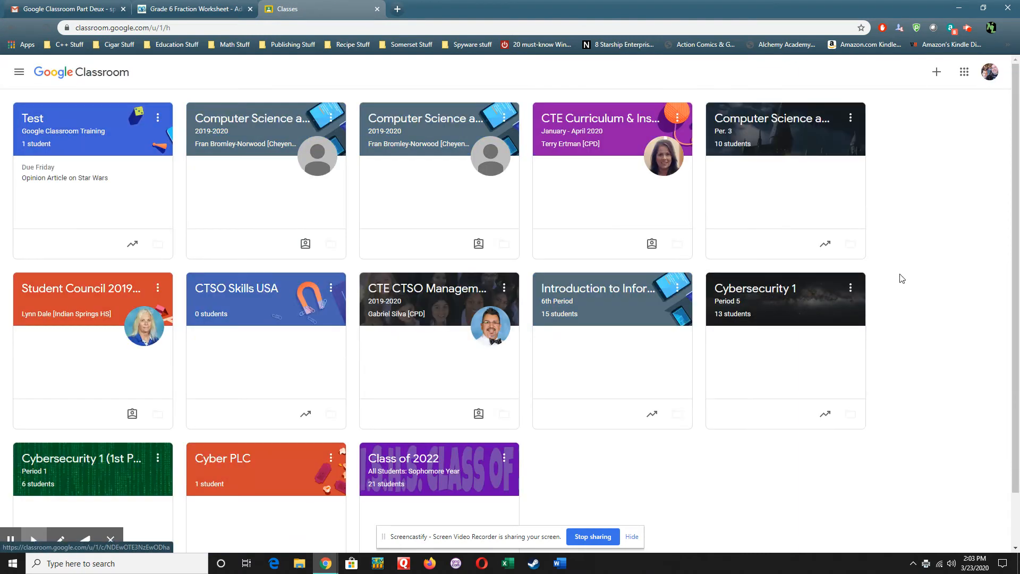
# Open the Test class, view the existing Fractionmania! assignment in edit mode, close it without changes, and reload the class page
pyautogui.click(36, 125)
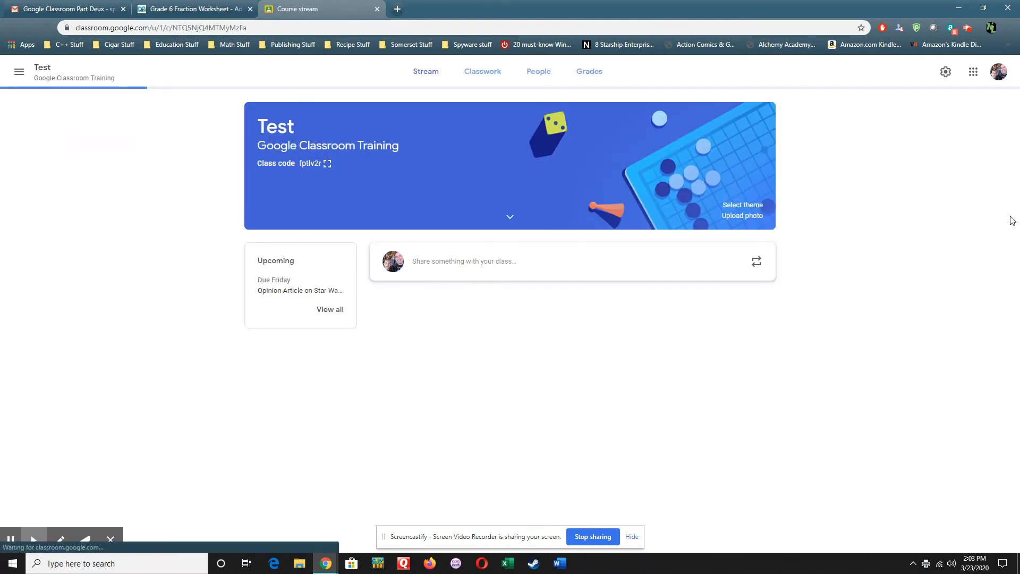
pyautogui.click(754, 313)
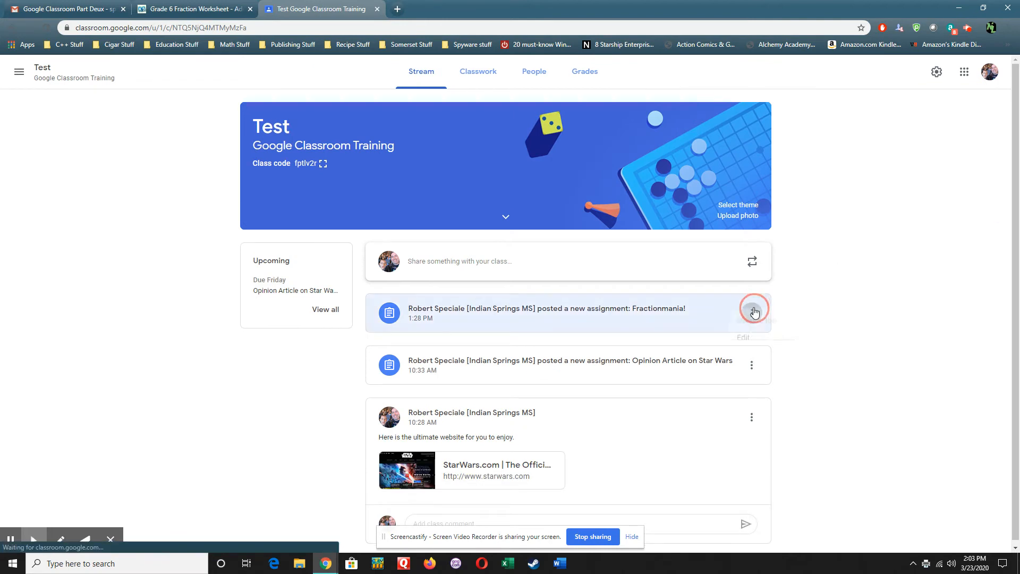
pyautogui.click(724, 354)
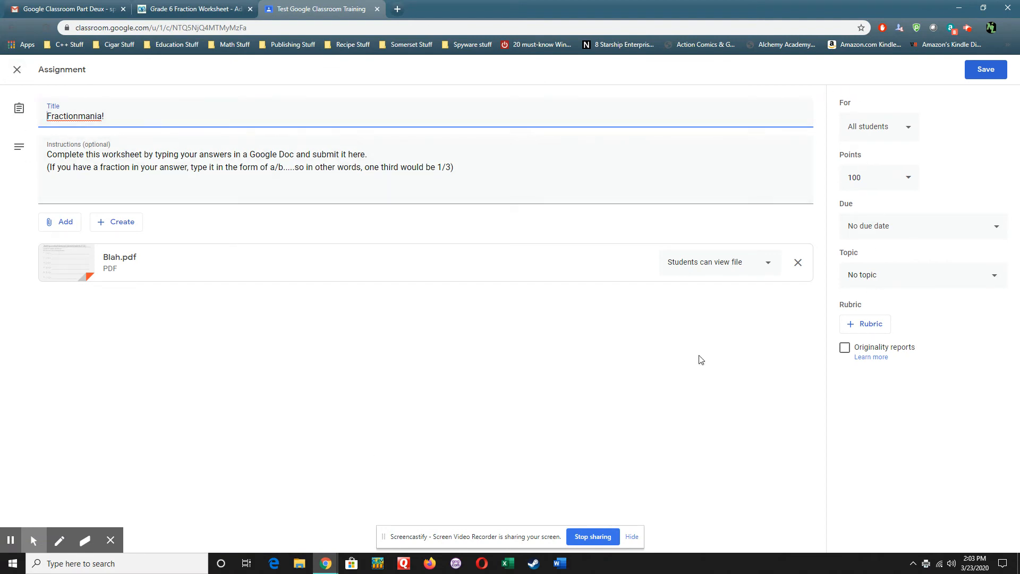
pyautogui.click(17, 69)
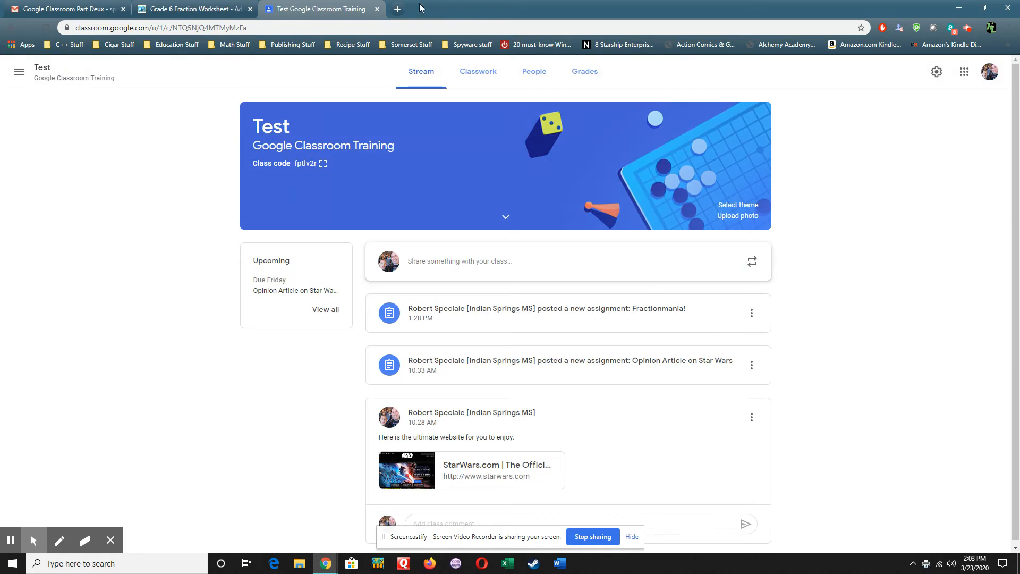
pyautogui.click(47, 29)
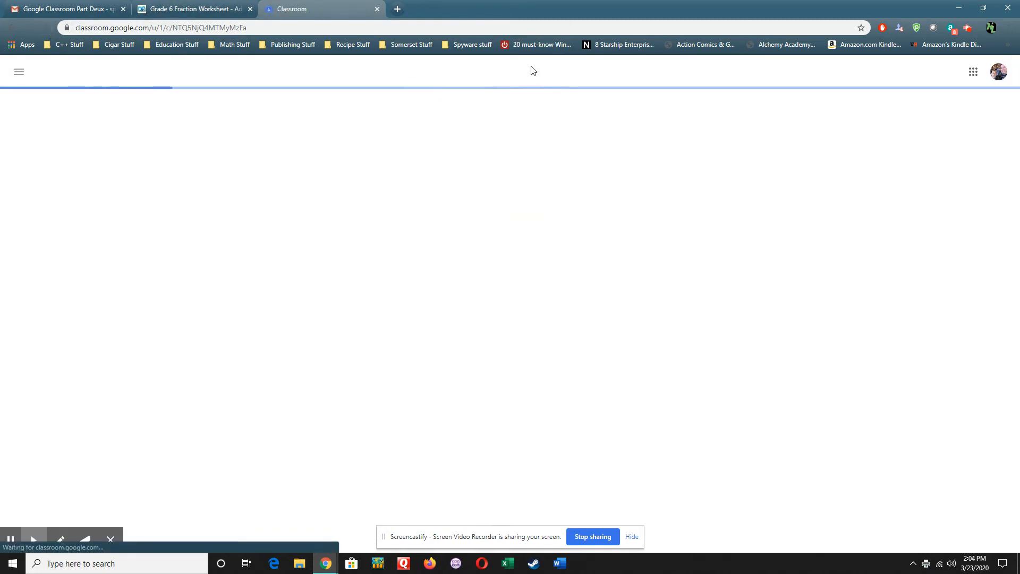
# Create a new classwork assignment in the Test class titled "Fractions are You!"
pyautogui.click(494, 77)
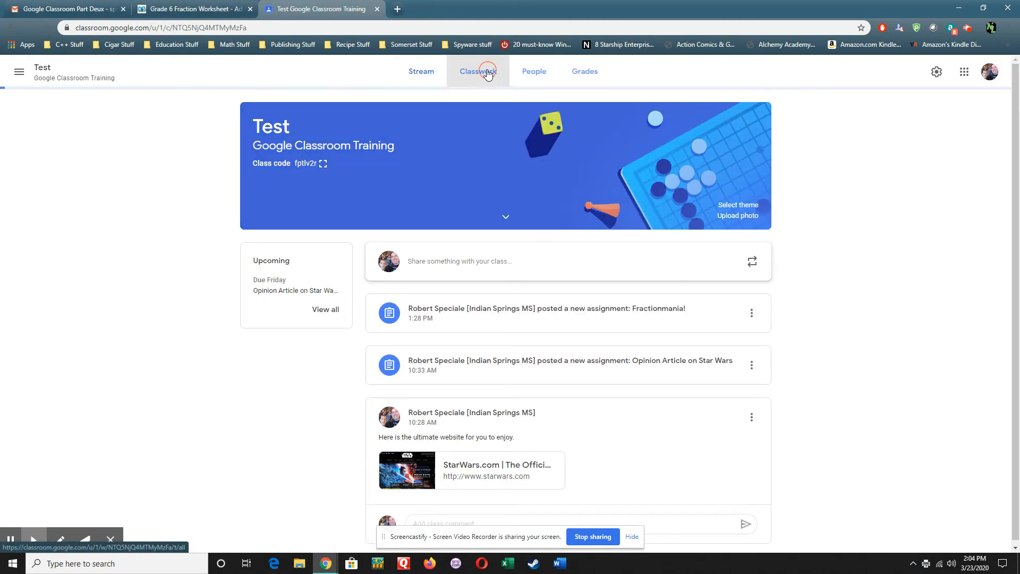
pyautogui.click(351, 113)
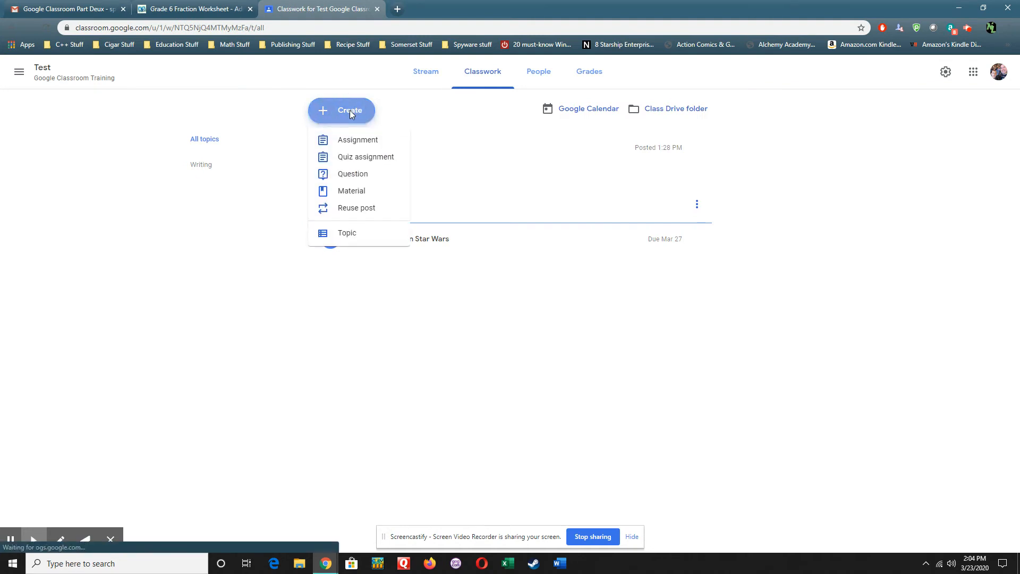
pyautogui.click(356, 140)
pyautogui.click(256, 116)
pyautogui.write('Fractions are you!')
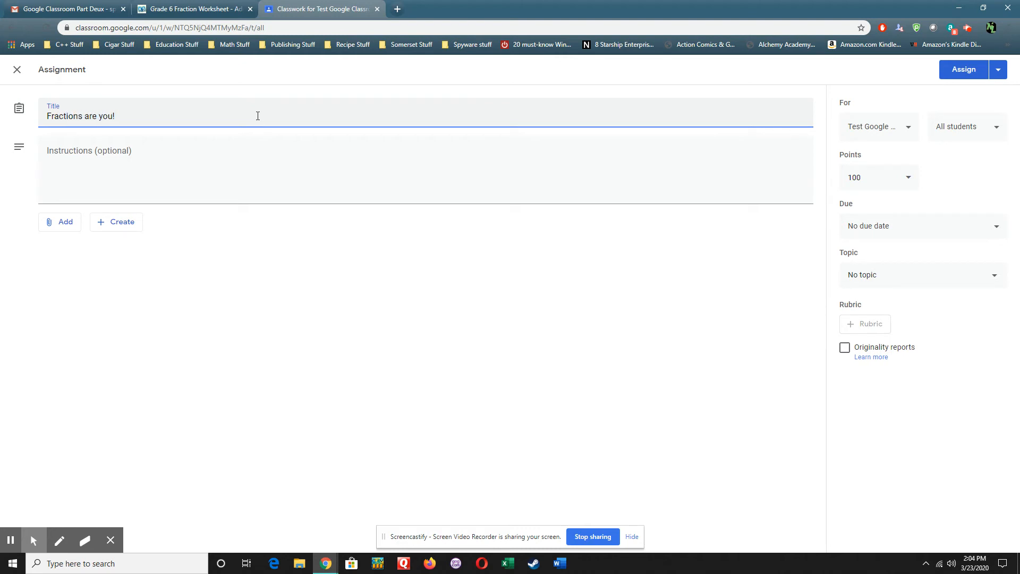
pyautogui.click(102, 121)
pyautogui.press('BackSpace')
pyautogui.write('You!')
# Enter the instructions "Complete the worksheet and type your answers into a Google Doc." with the example "5 1/5" on a second line
pyautogui.click(95, 161)
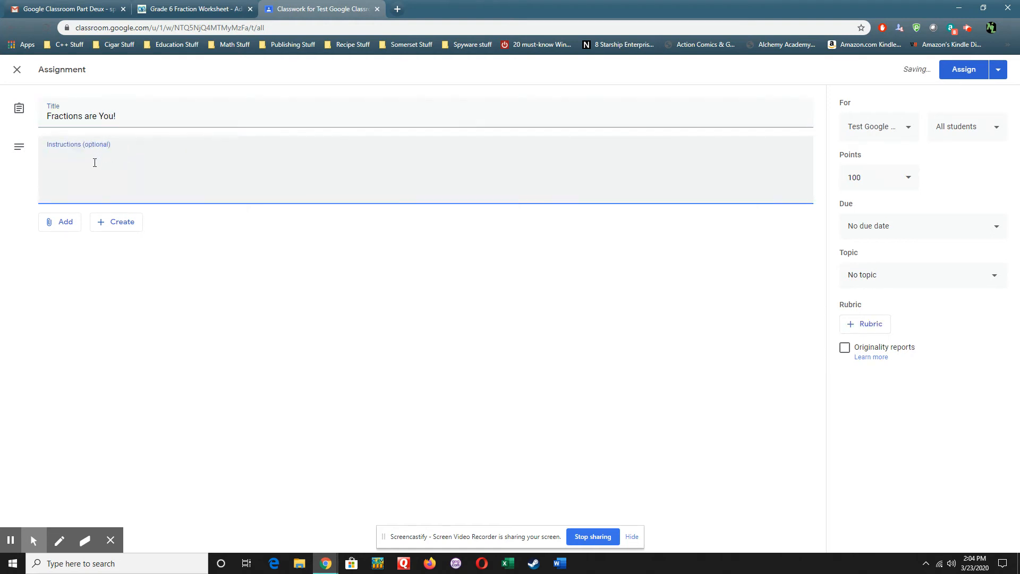
pyautogui.write('Complete the worksheet and type your answers in')
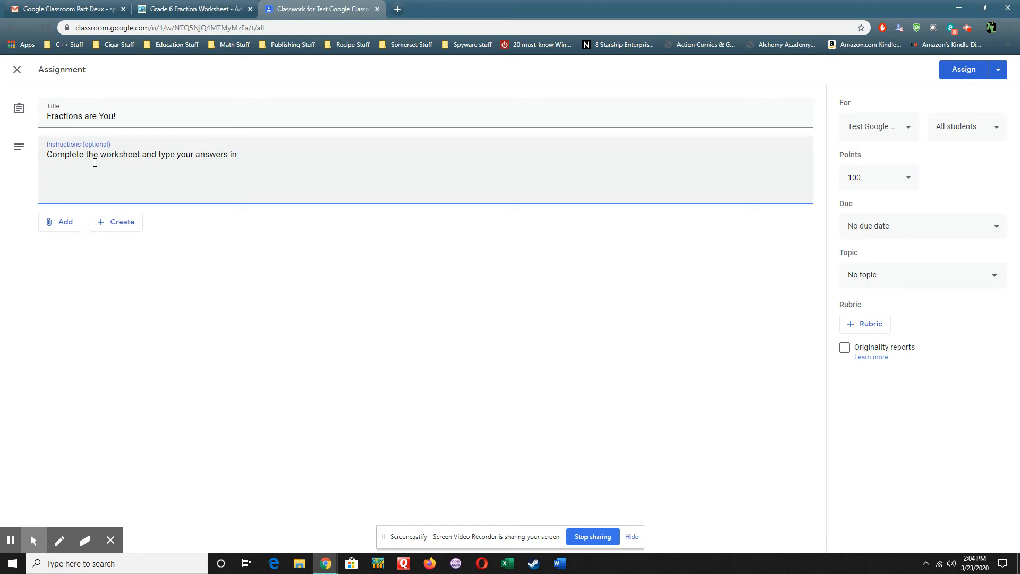
pyautogui.write('to a Google Doc.')
pyautogui.press('Return')
pyautogui.write('1')
pyautogui.press('BackSpace')
pyautogui.press('BackSpace')
pyautogui.write('/5')
# Attach the Blah PDF from the Desktop to the assignment by uploading it through Google Drive
pyautogui.click(60, 225)
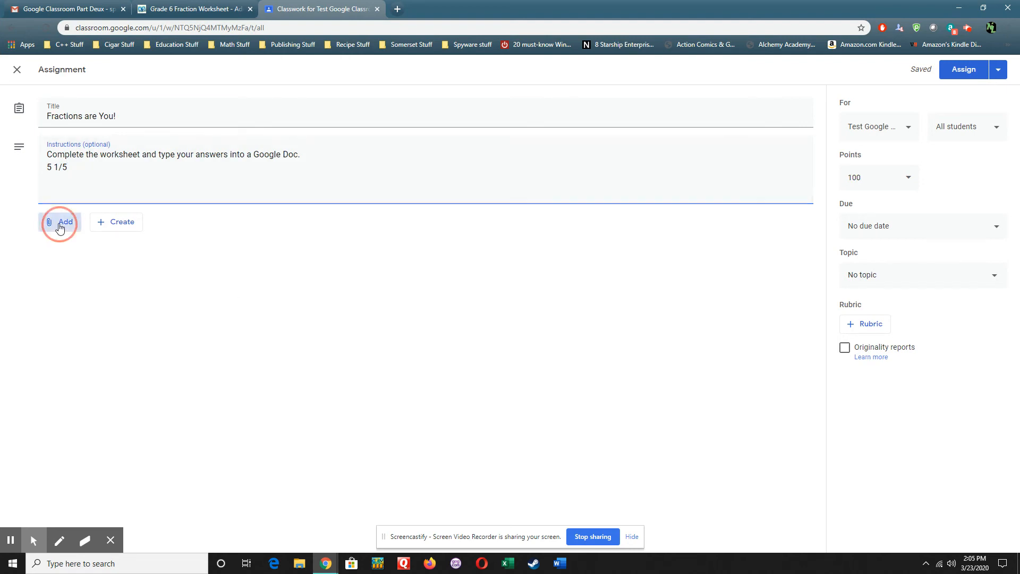
pyautogui.click(83, 277)
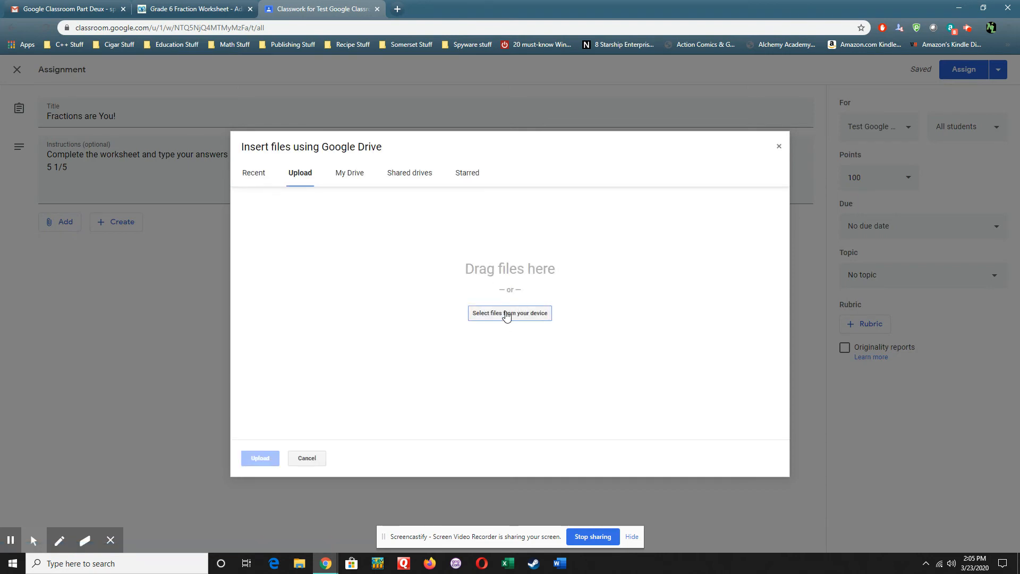
pyautogui.click(507, 315)
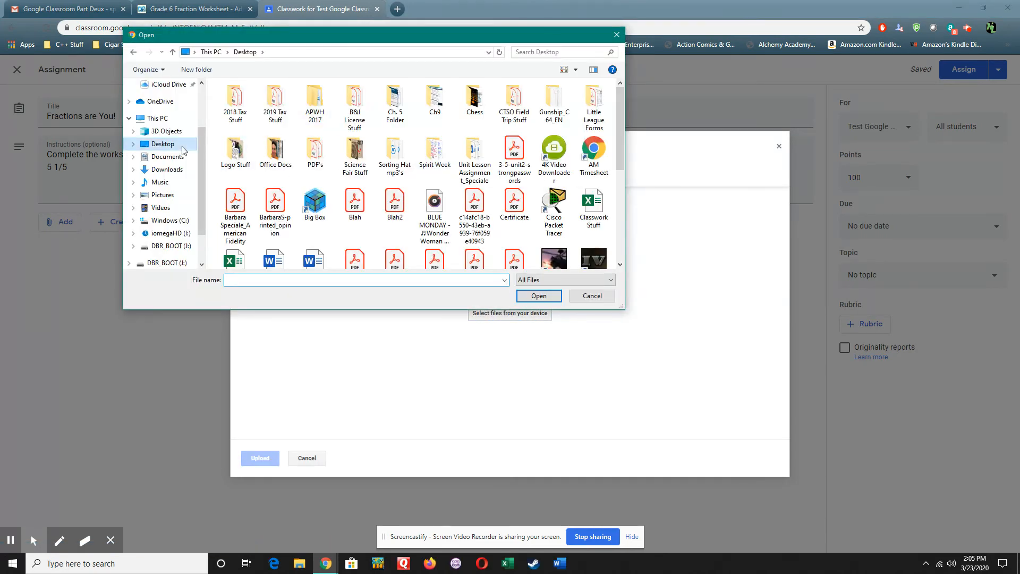
pyautogui.click(351, 205)
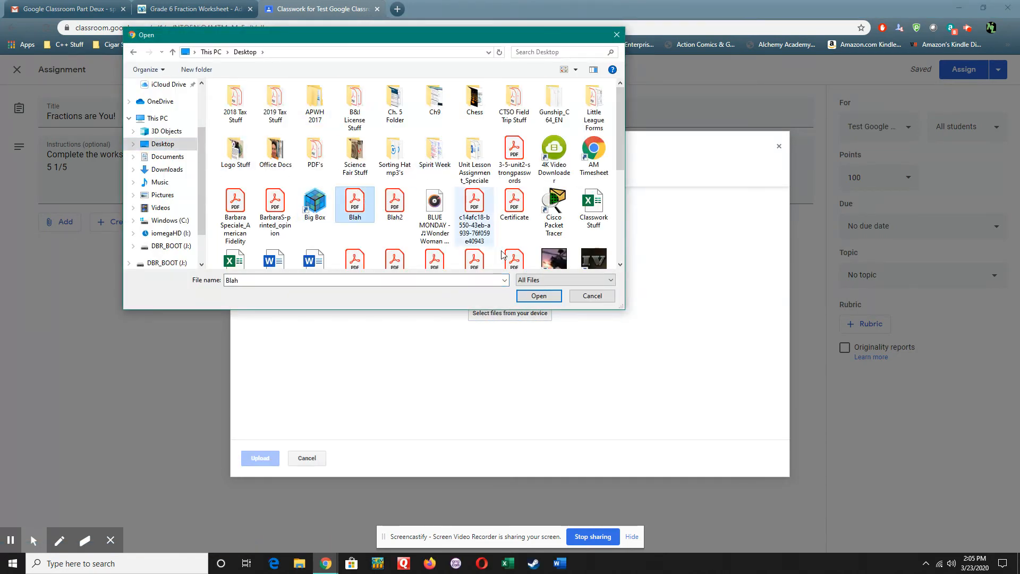
pyautogui.click(538, 295)
pyautogui.click(269, 458)
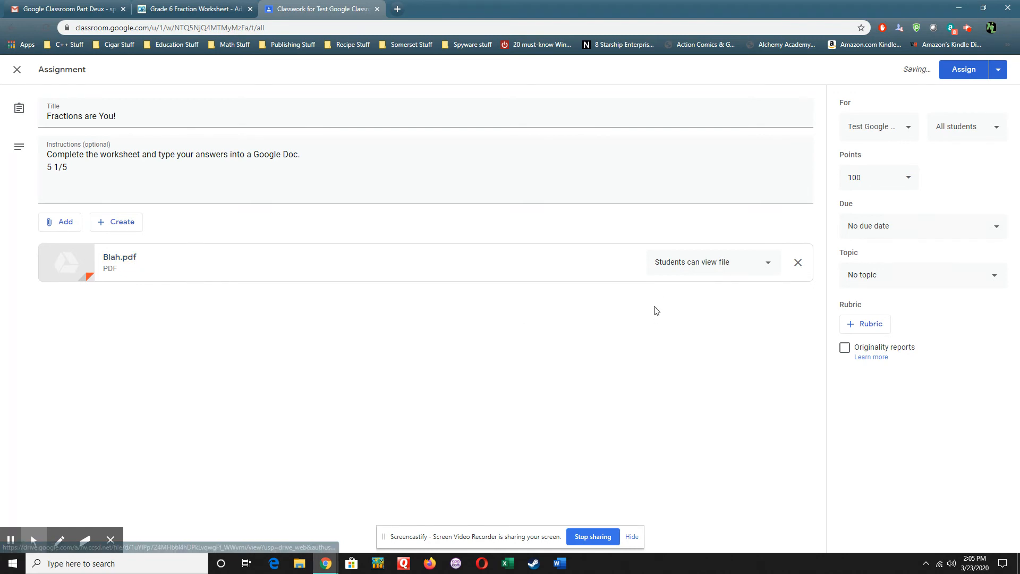
# Set the attached Blah.pdf to make a copy for each student
pyautogui.click(760, 266)
pyautogui.click(686, 315)
pyautogui.click(440, 324)
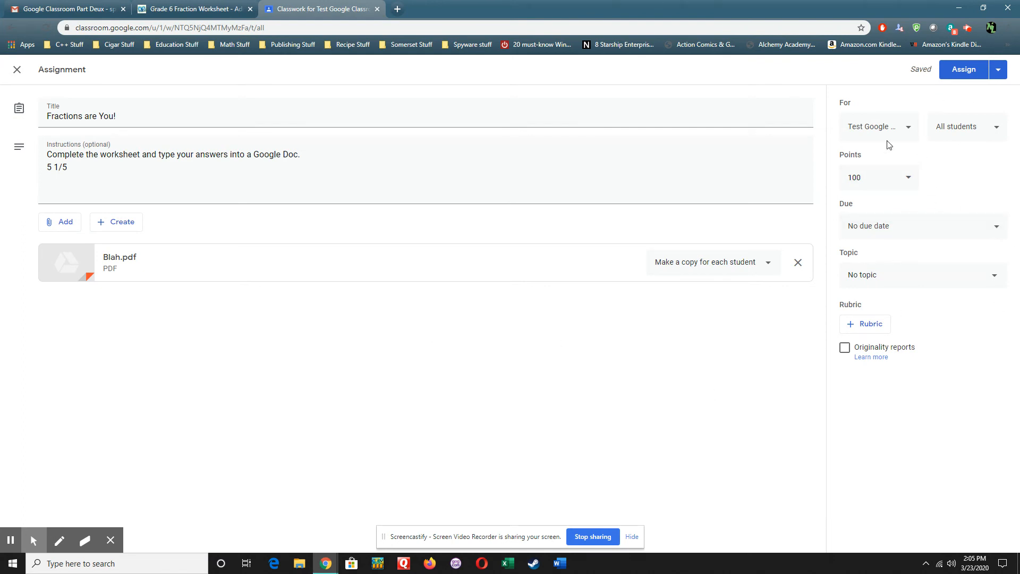
# Set the due date to Mar 27, 2020, and assign the work to the class
pyautogui.click(954, 229)
pyautogui.click(939, 271)
pyautogui.click(945, 365)
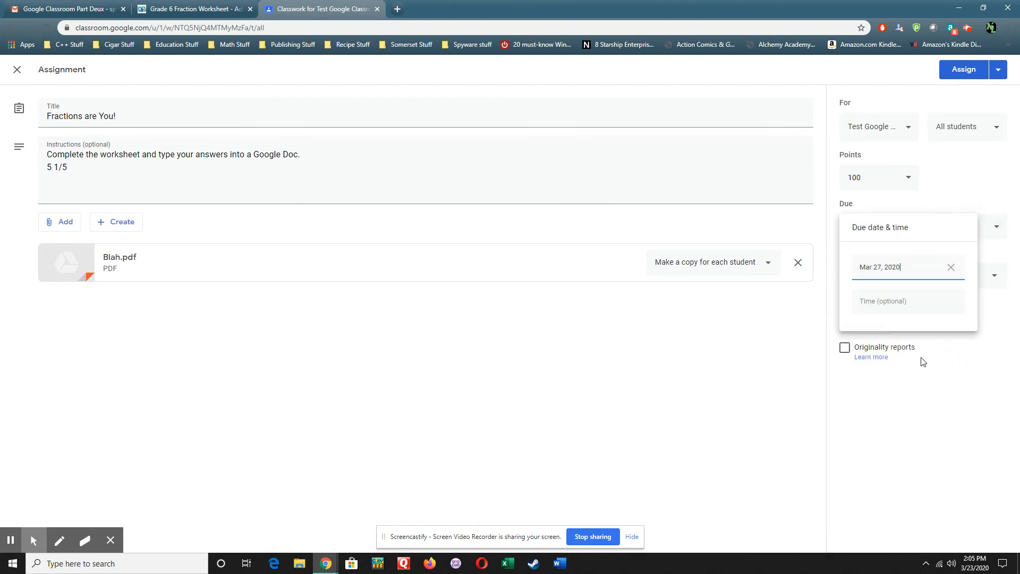
pyautogui.click(783, 364)
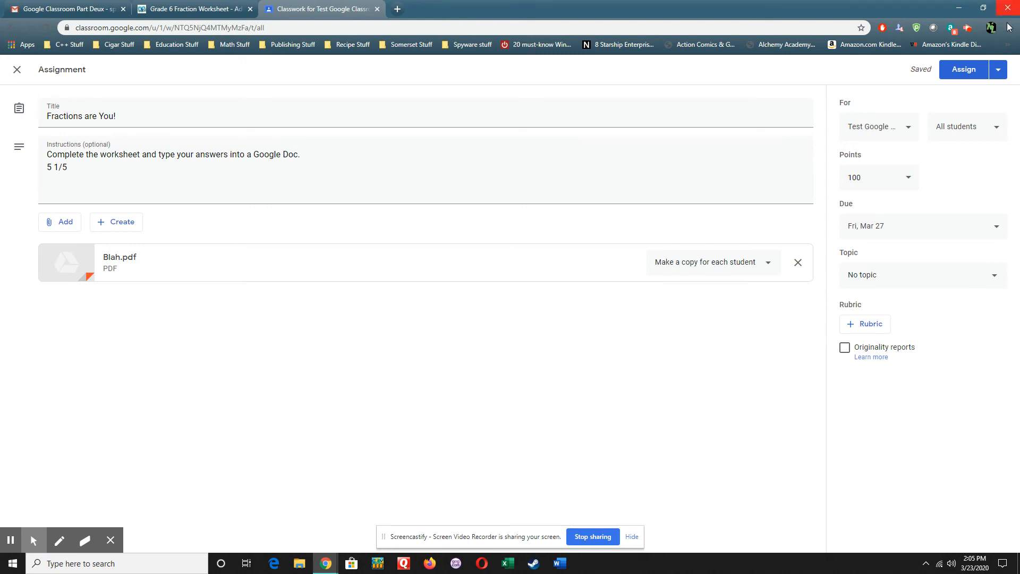
pyautogui.click(966, 70)
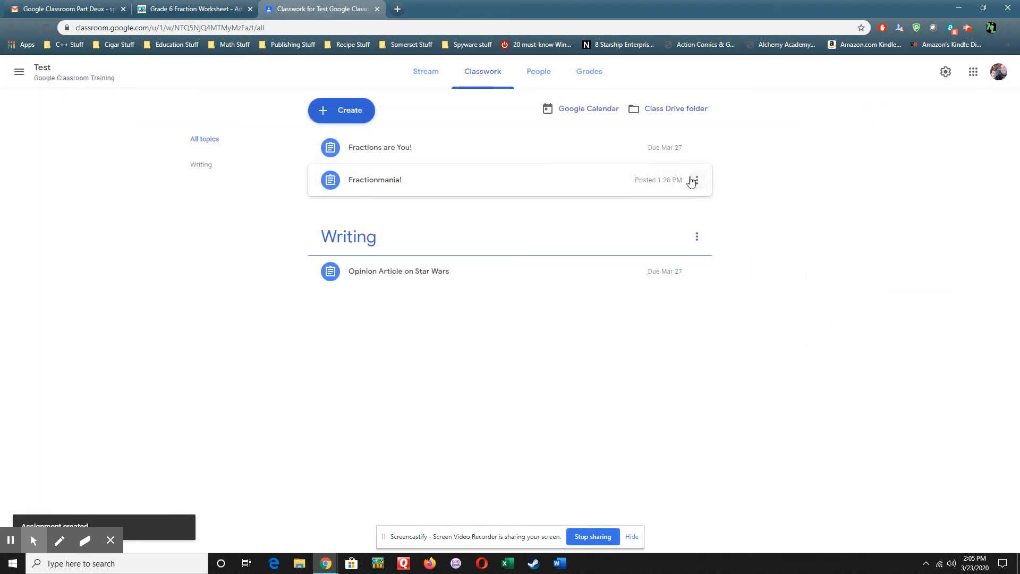
# Delete the old Fractionmania! assignment from the class's classwork
pyautogui.click(693, 181)
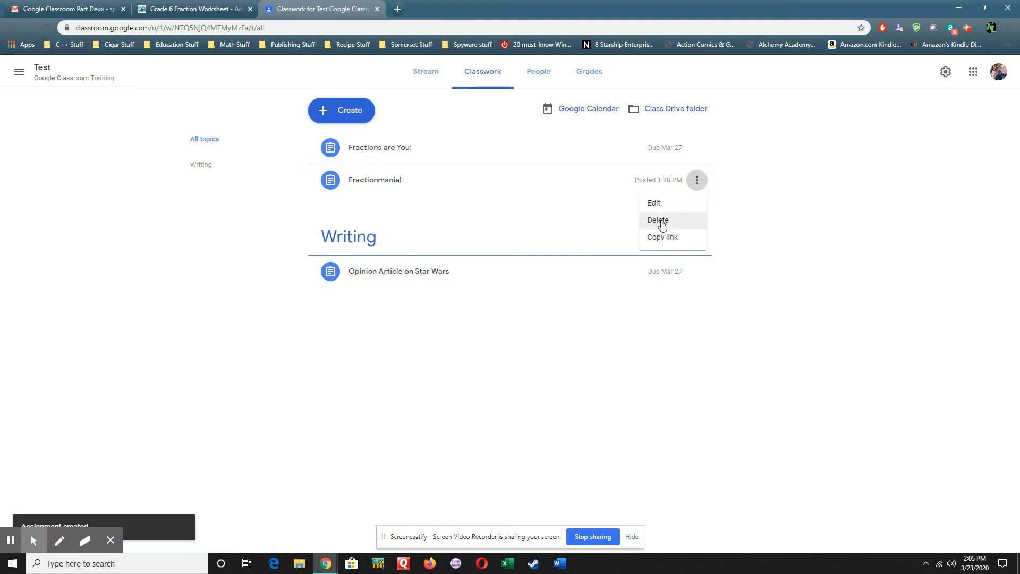
pyautogui.click(662, 226)
pyautogui.click(579, 333)
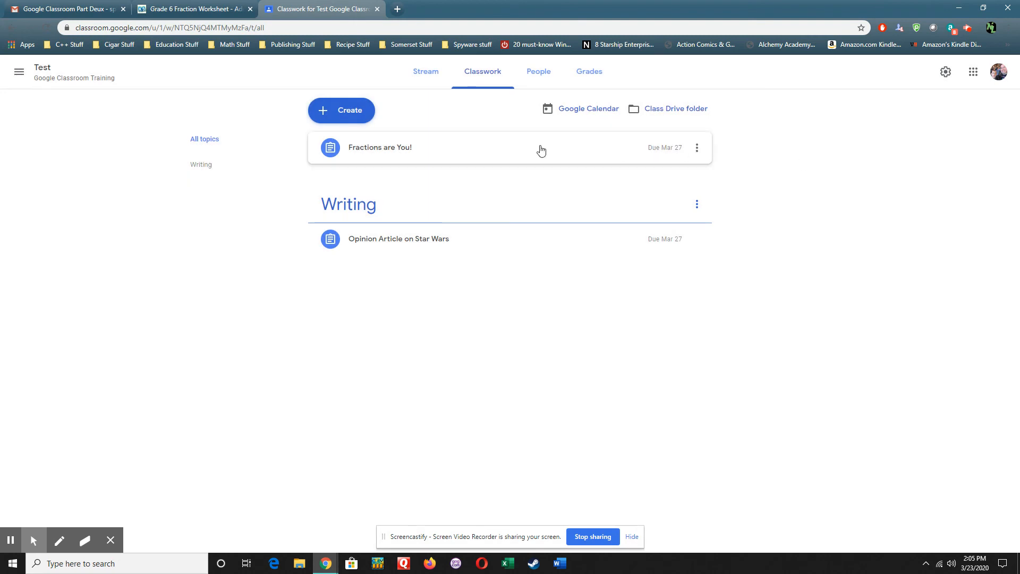
# Open the Fractions are You! assignment for editing, set its topic to Math, and save it
pyautogui.click(540, 151)
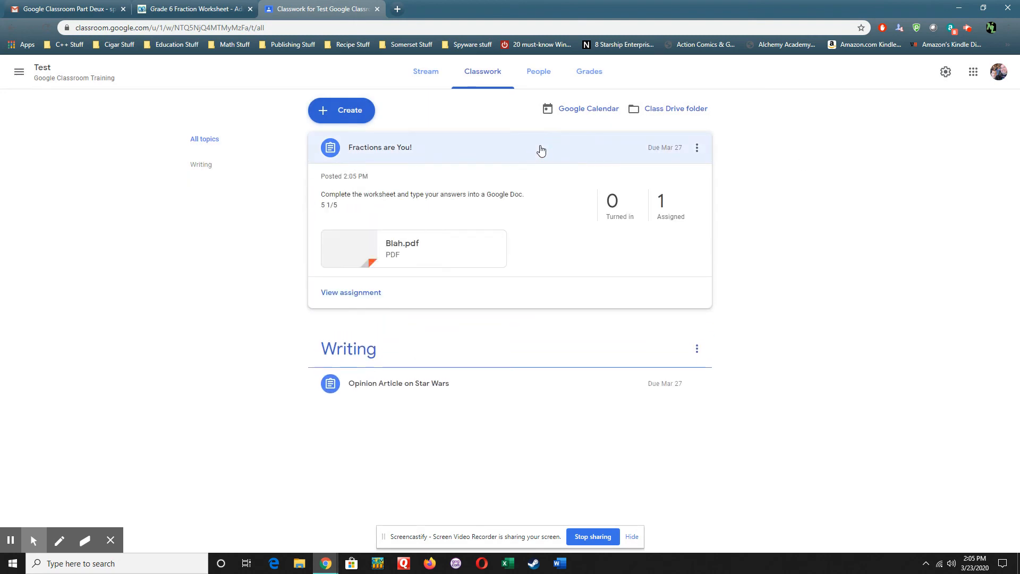
pyautogui.click(352, 293)
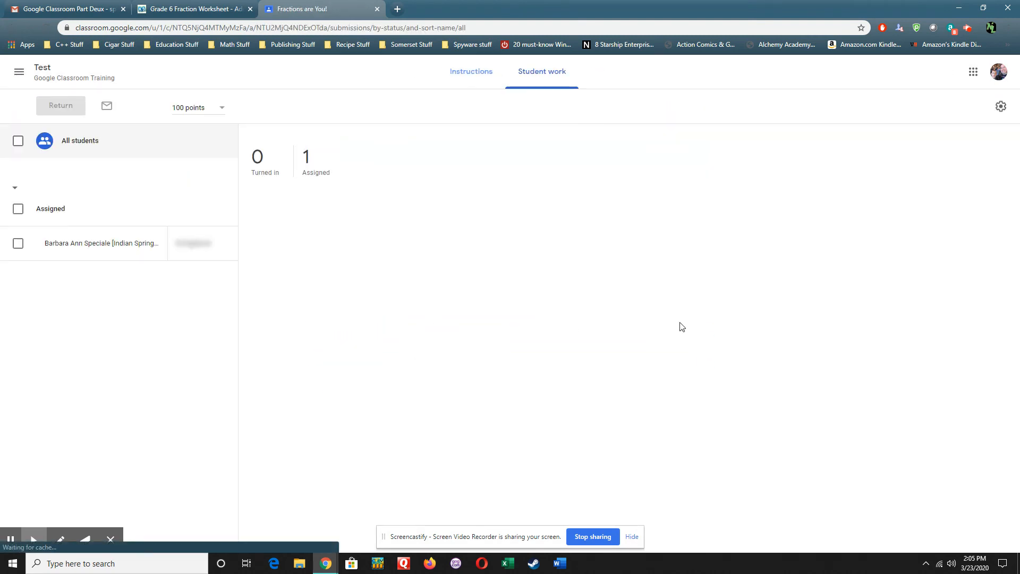
pyautogui.click(478, 73)
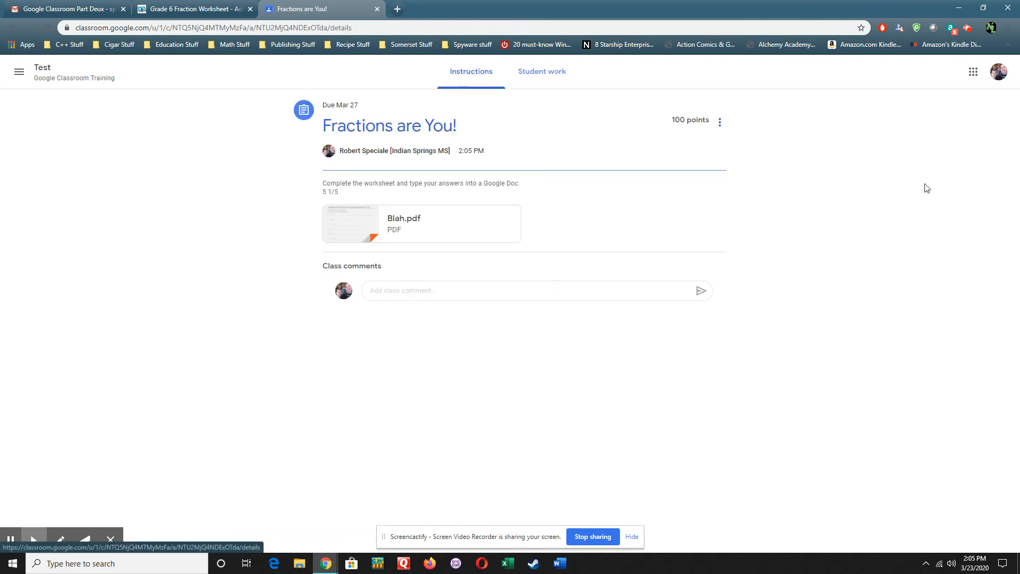
pyautogui.click(717, 123)
pyautogui.click(685, 149)
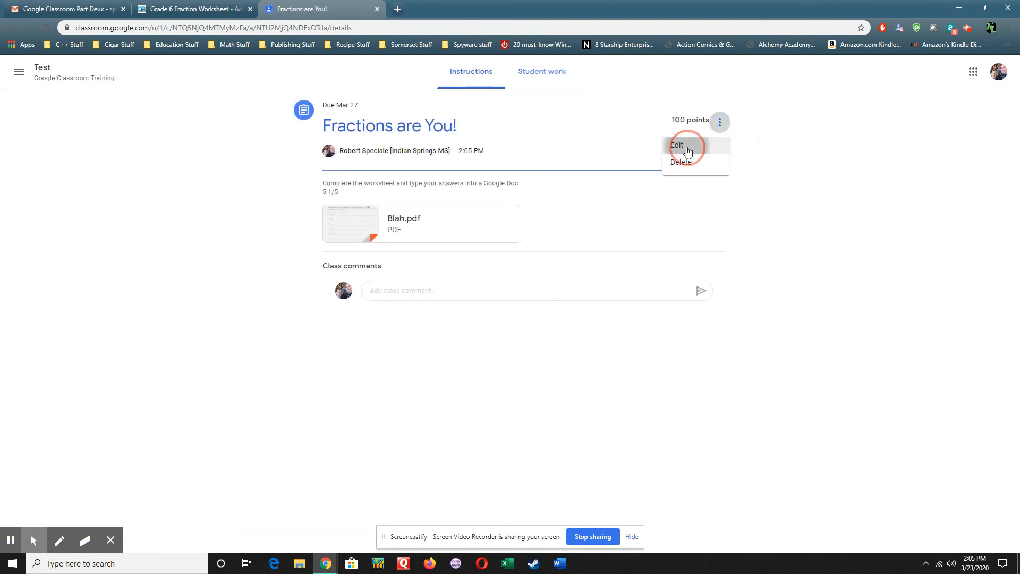
pyautogui.click(959, 277)
pyautogui.click(895, 299)
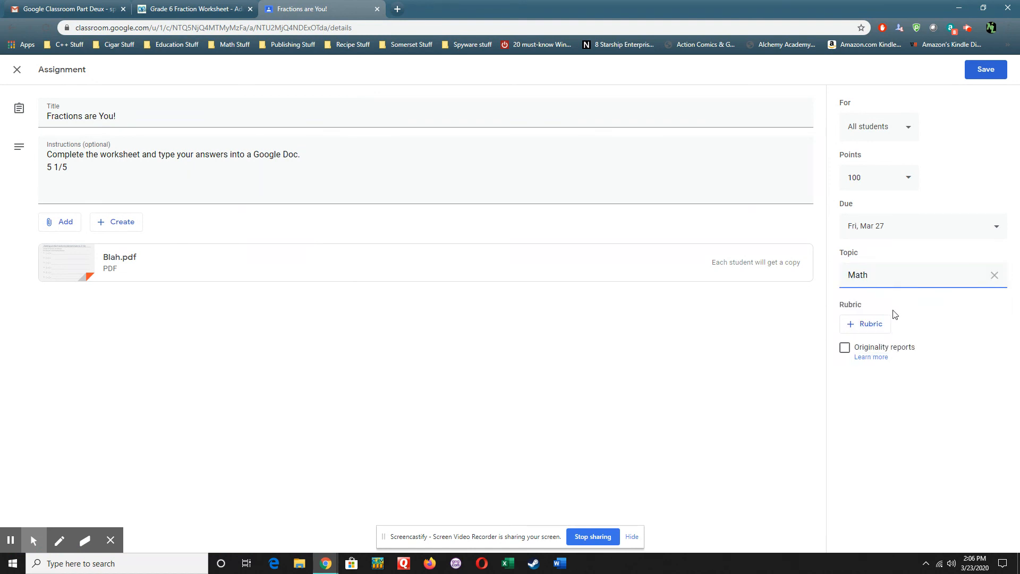
pyautogui.click(789, 317)
pyautogui.click(982, 73)
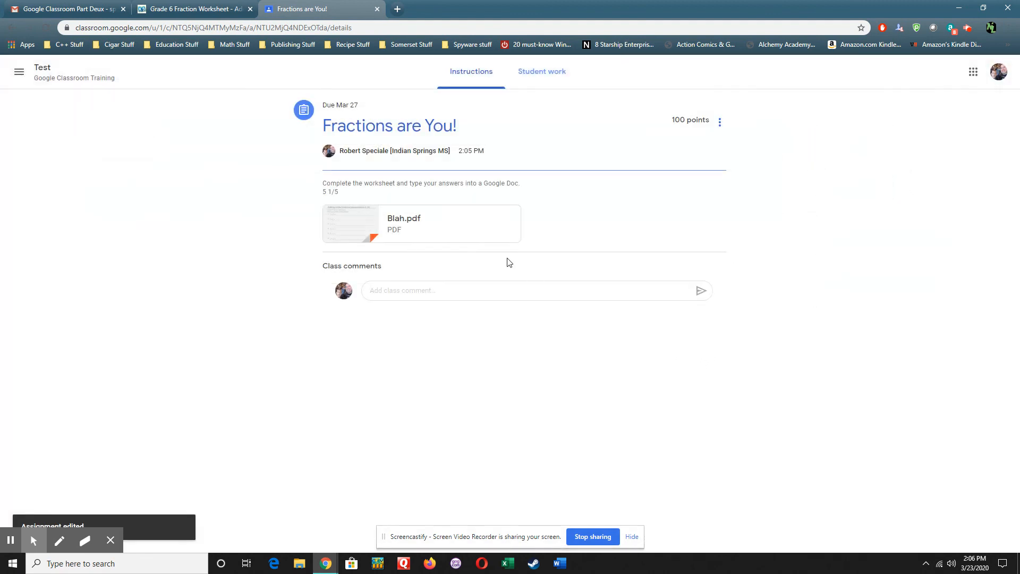
# Return to the Test class's classwork page and review the assignment under the Math topic
pyautogui.click(40, 69)
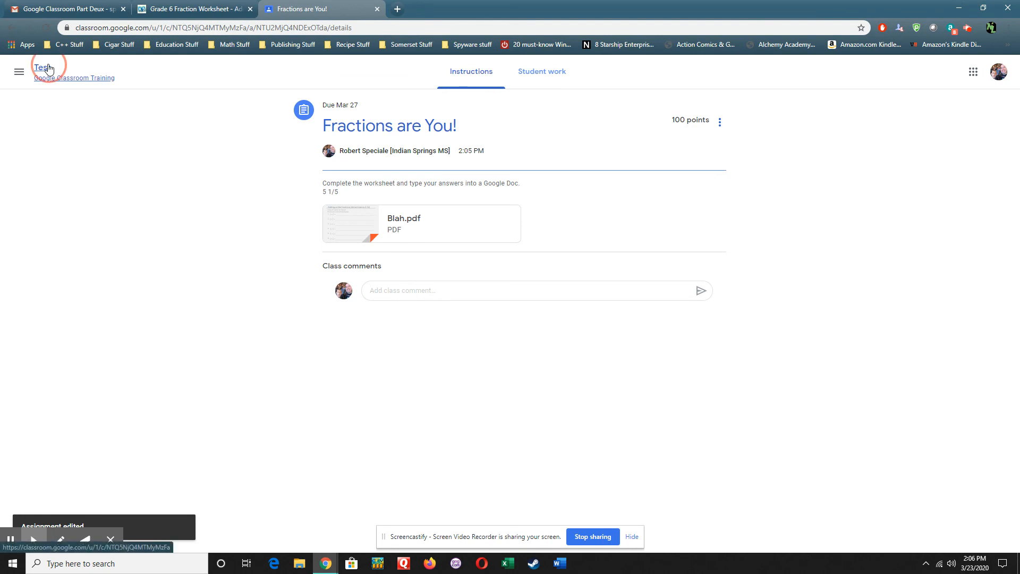
pyautogui.click(492, 69)
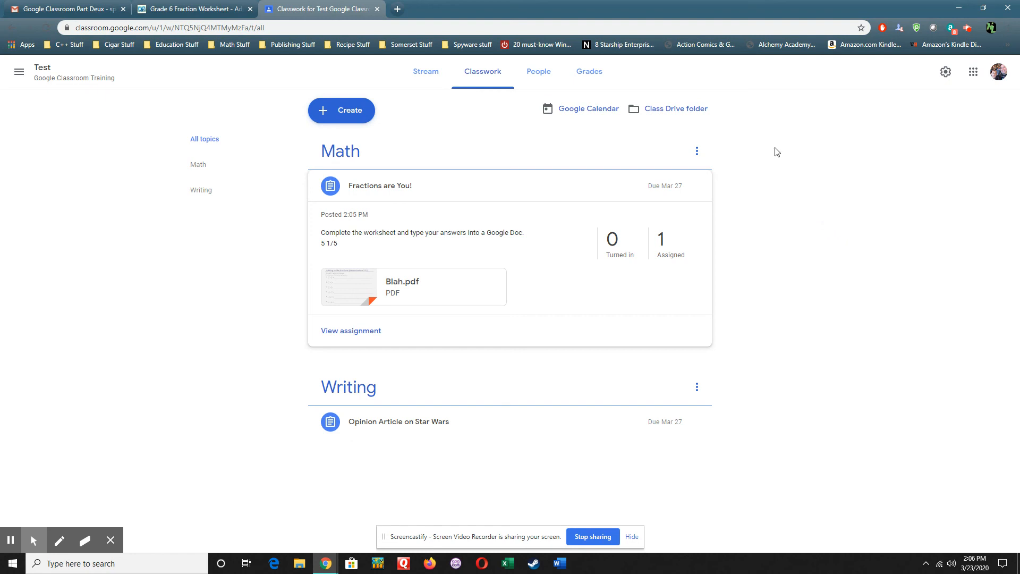
# Switch to Gmail, check the inbox, and return to the Google Classroom classwork page
pyautogui.click(64, 9)
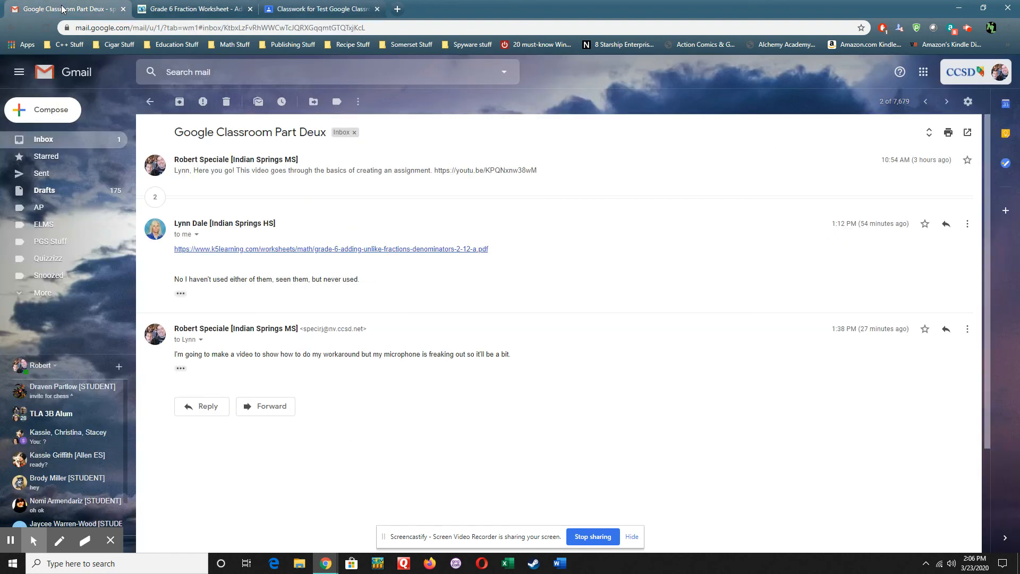
pyautogui.click(72, 140)
pyautogui.click(338, 7)
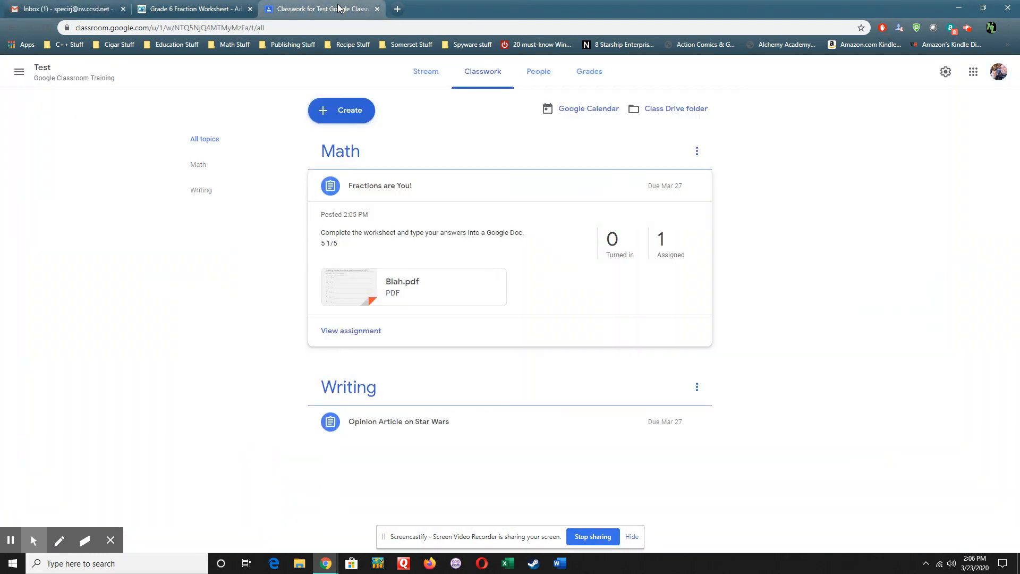